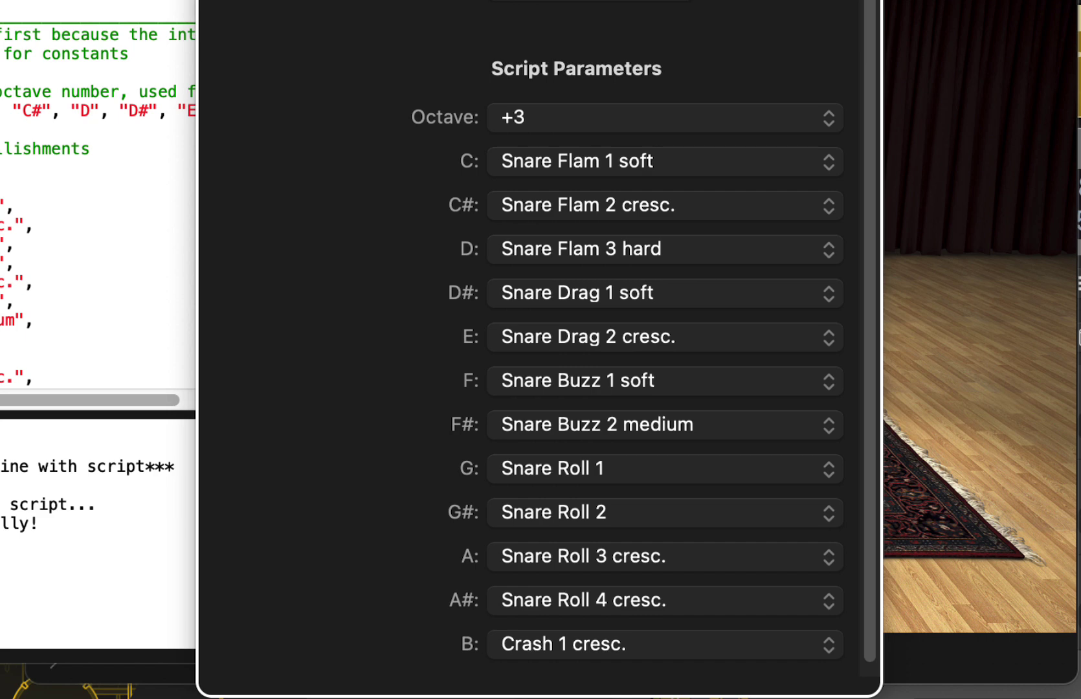
# - Keep the Scripter octave at +3 and assign the C note first to Tom High Roll and finally to Tom Mid Roll
pyautogui.click(556, 128)
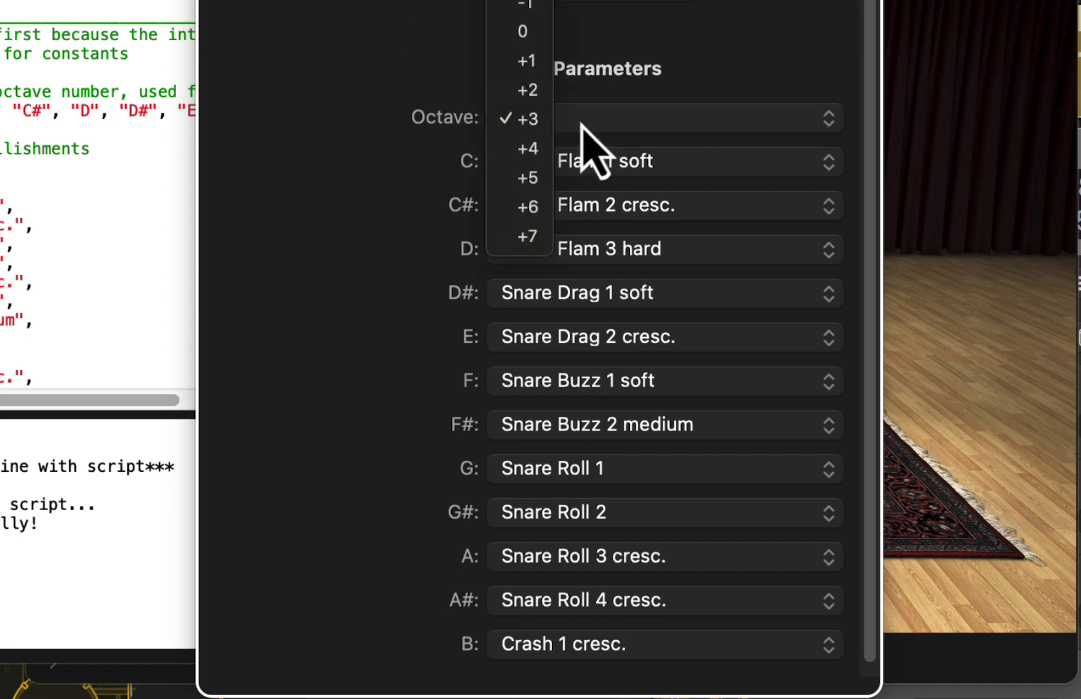
pyautogui.click(612, 94)
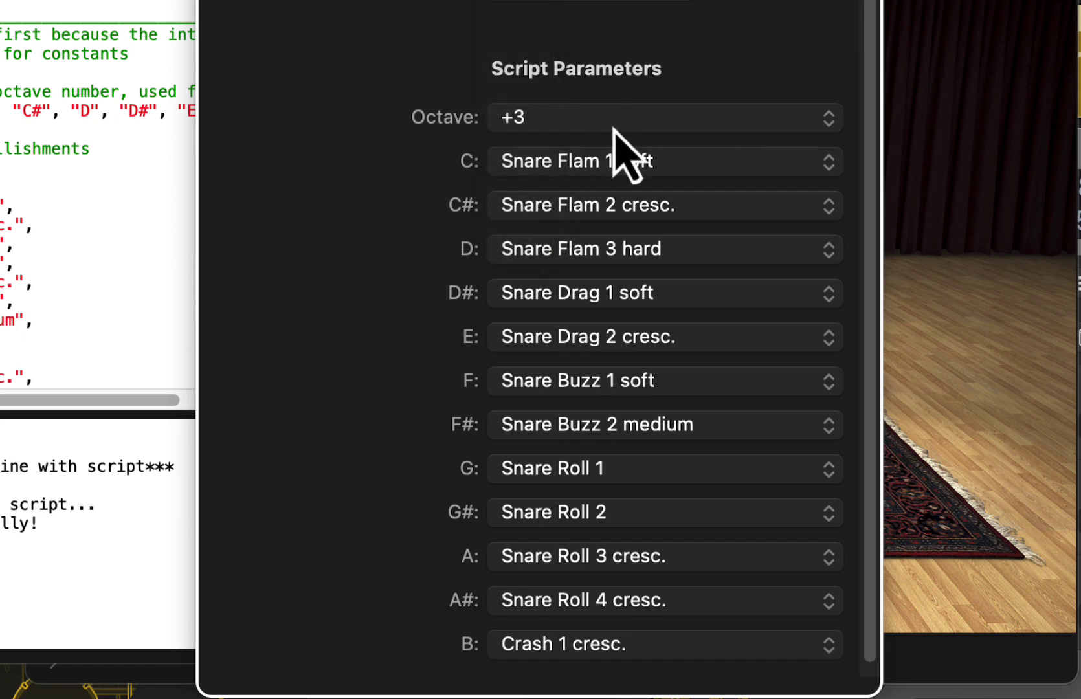
pyautogui.click(649, 167)
pyautogui.click(572, 544)
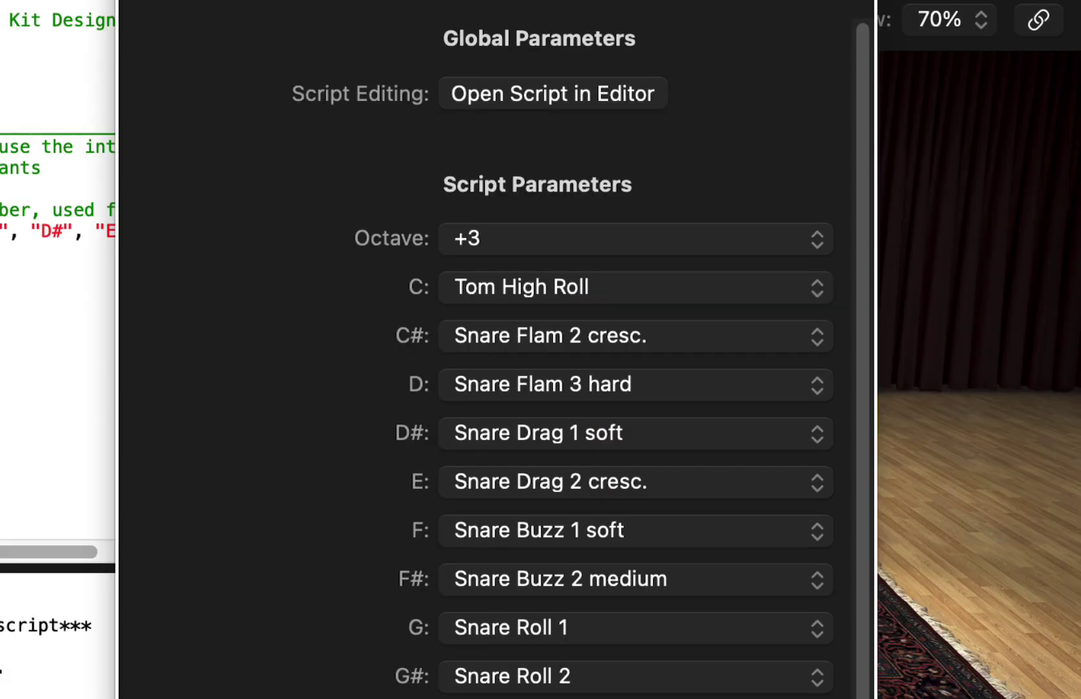
pyautogui.click(631, 292)
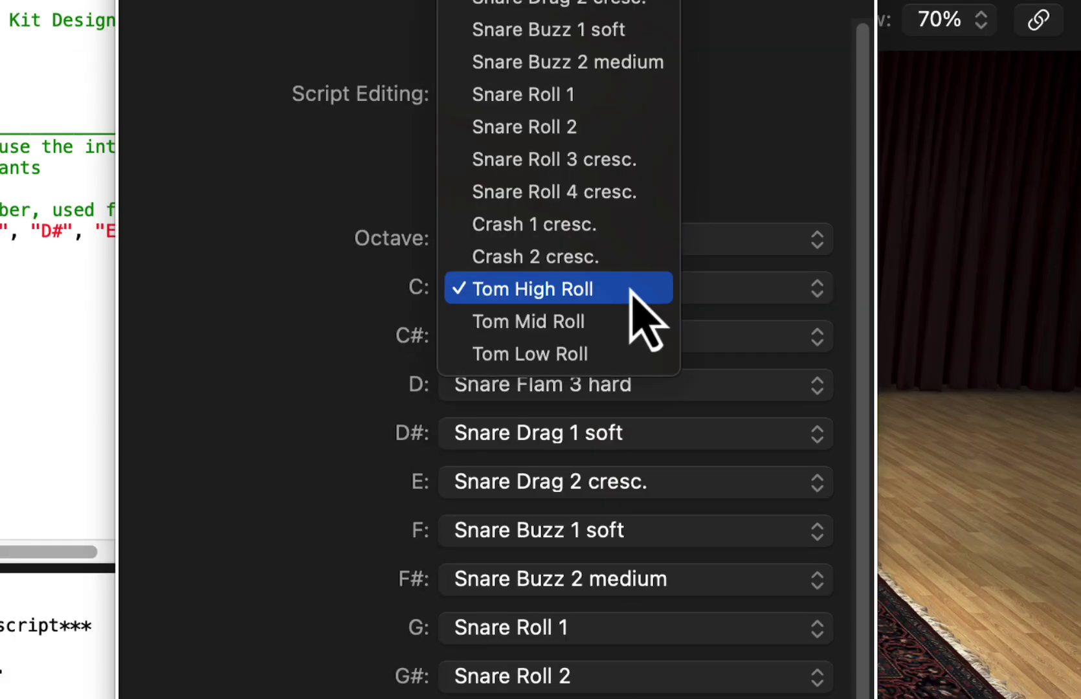
pyautogui.click(624, 317)
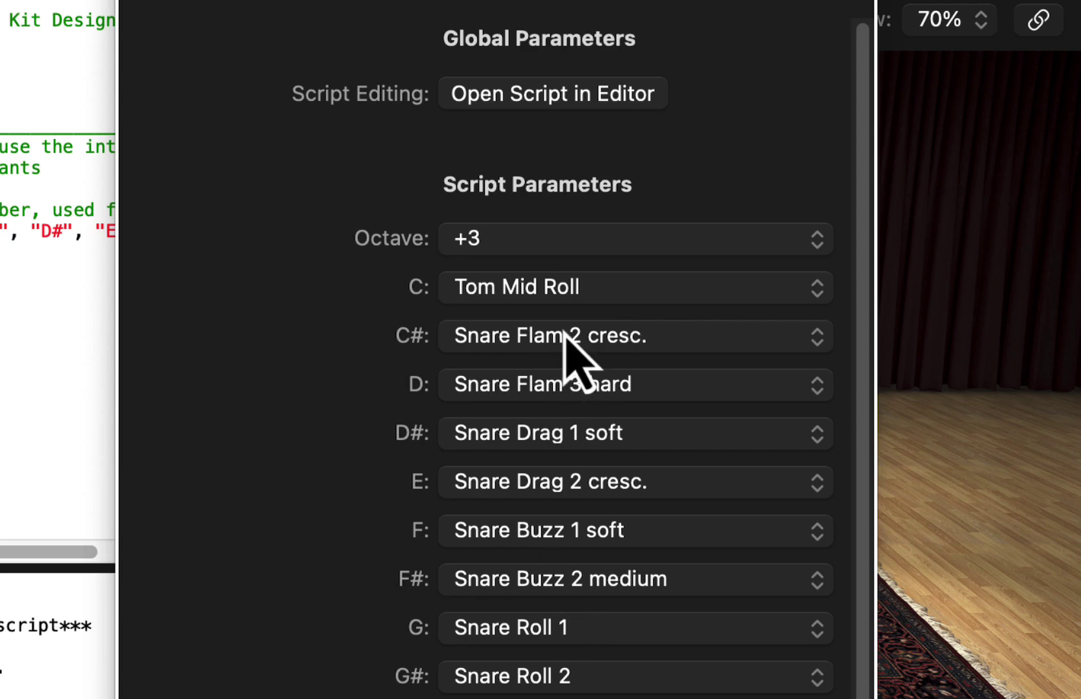
pyautogui.click(582, 297)
pyautogui.click(673, 5)
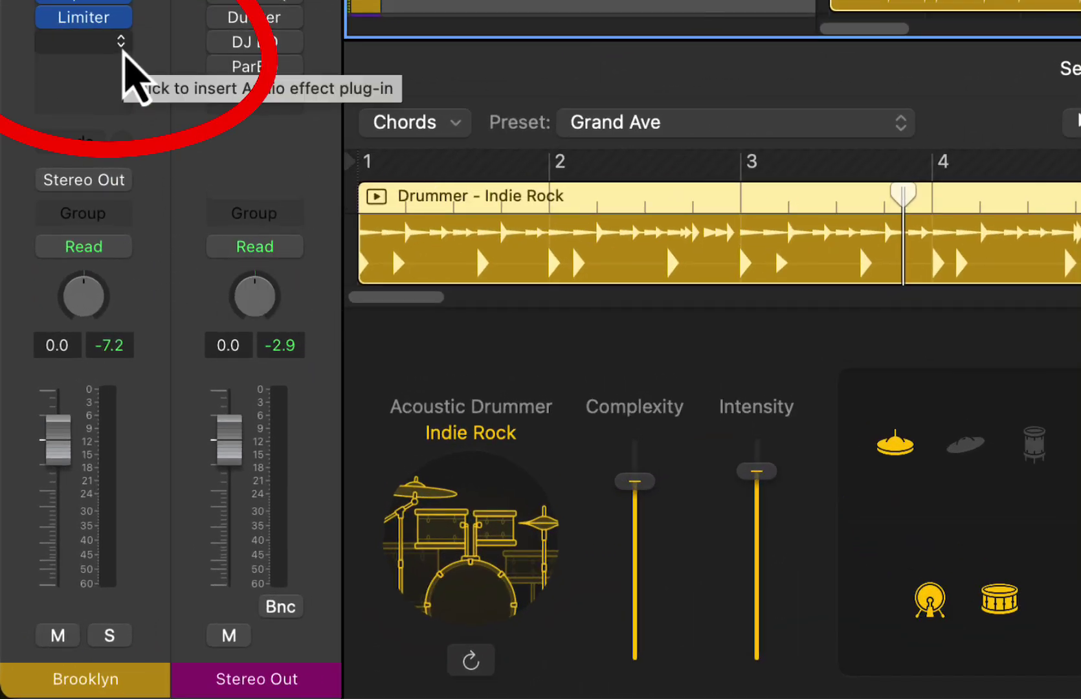
# - Insert the stereo legacy effect Guitar Amp Pro on the Brooklyn drum track after the Limiter and move its window clear
pyautogui.click(123, 52)
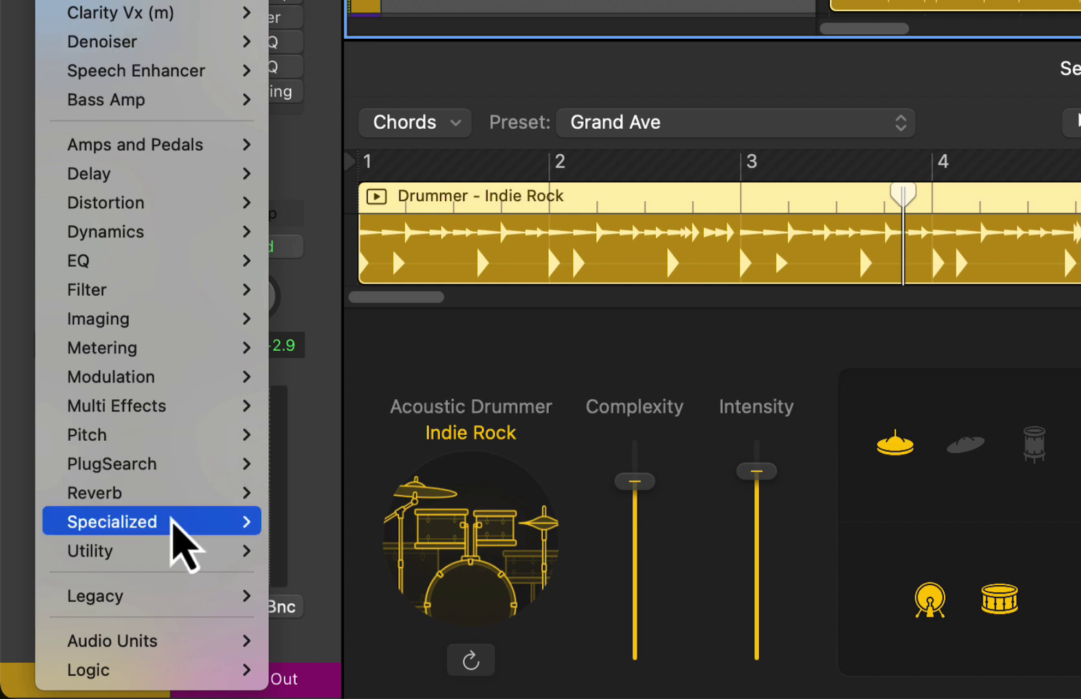
pyautogui.moveTo(186, 598)
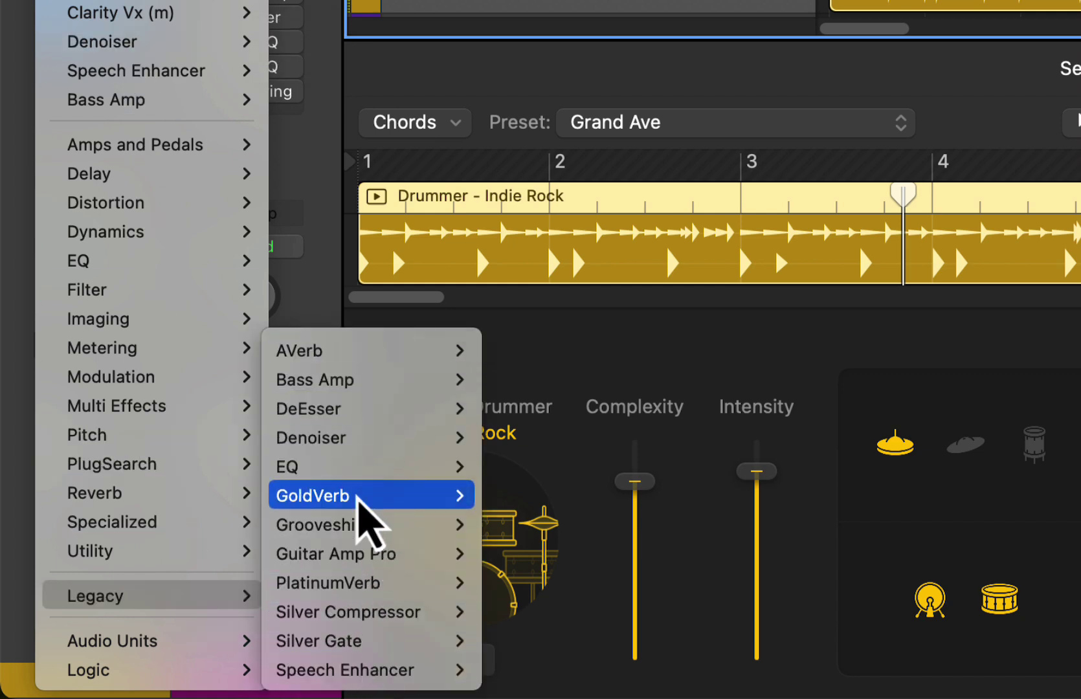
pyautogui.moveTo(364, 676)
pyautogui.moveTo(364, 653)
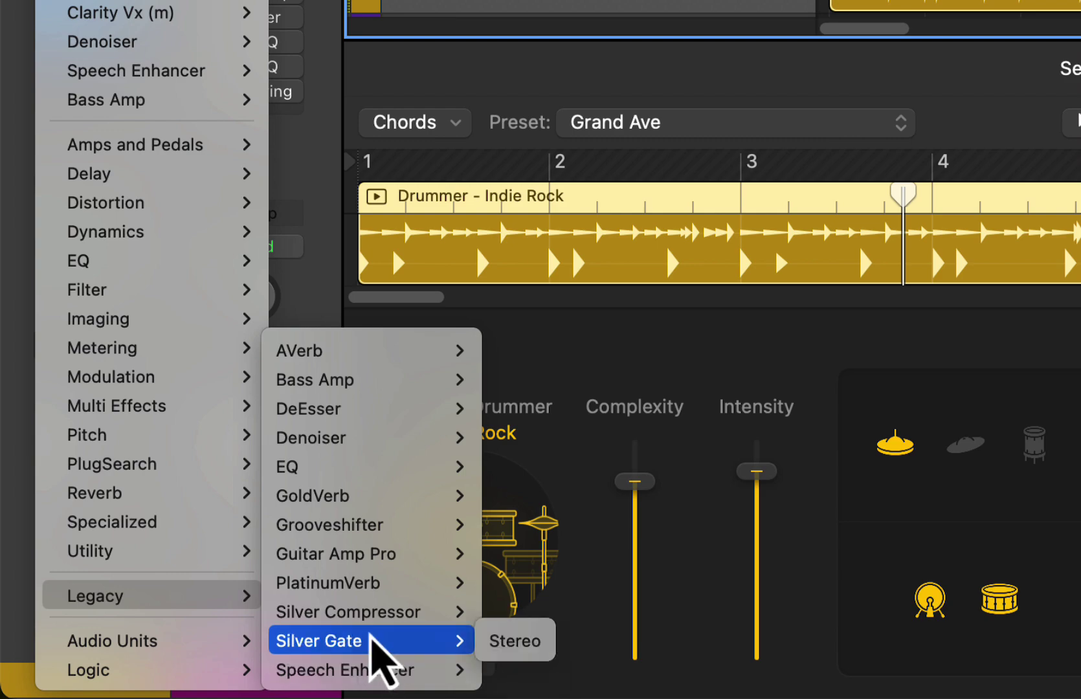
pyautogui.moveTo(370, 564)
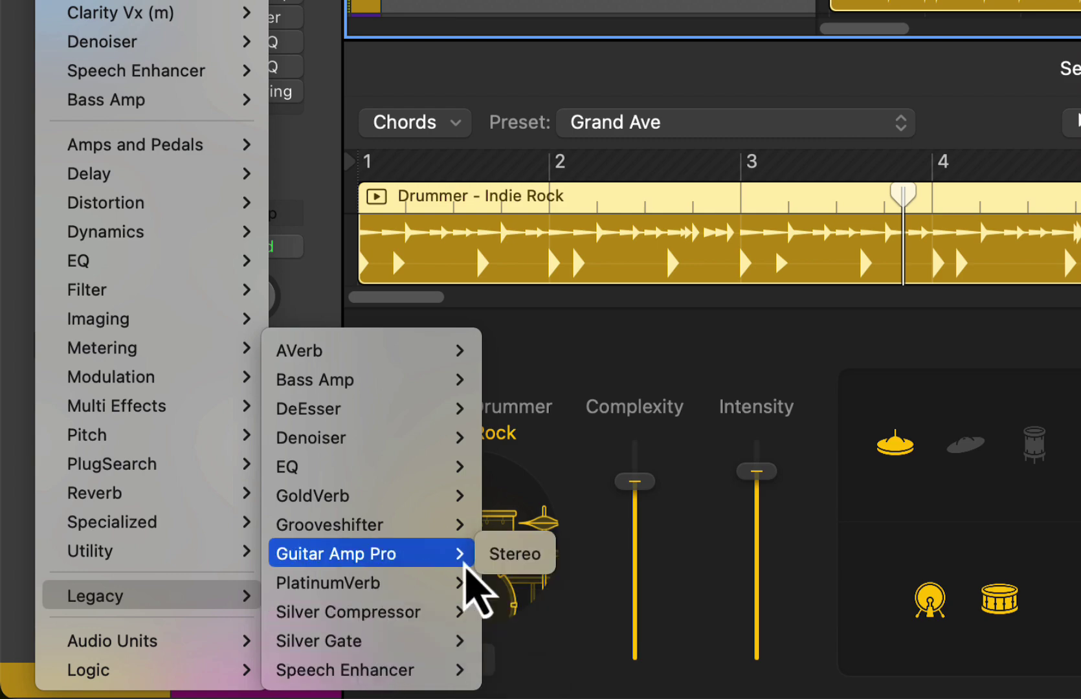
pyautogui.click(511, 554)
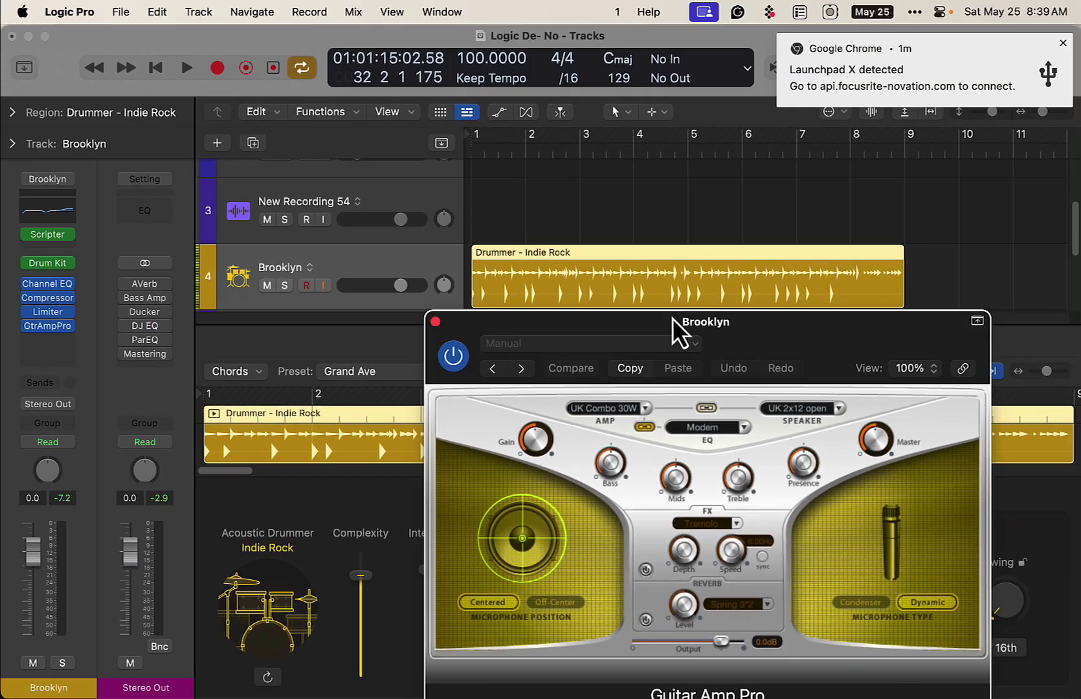
pyautogui.moveTo(677, 330); pyautogui.dragTo(525, 198)
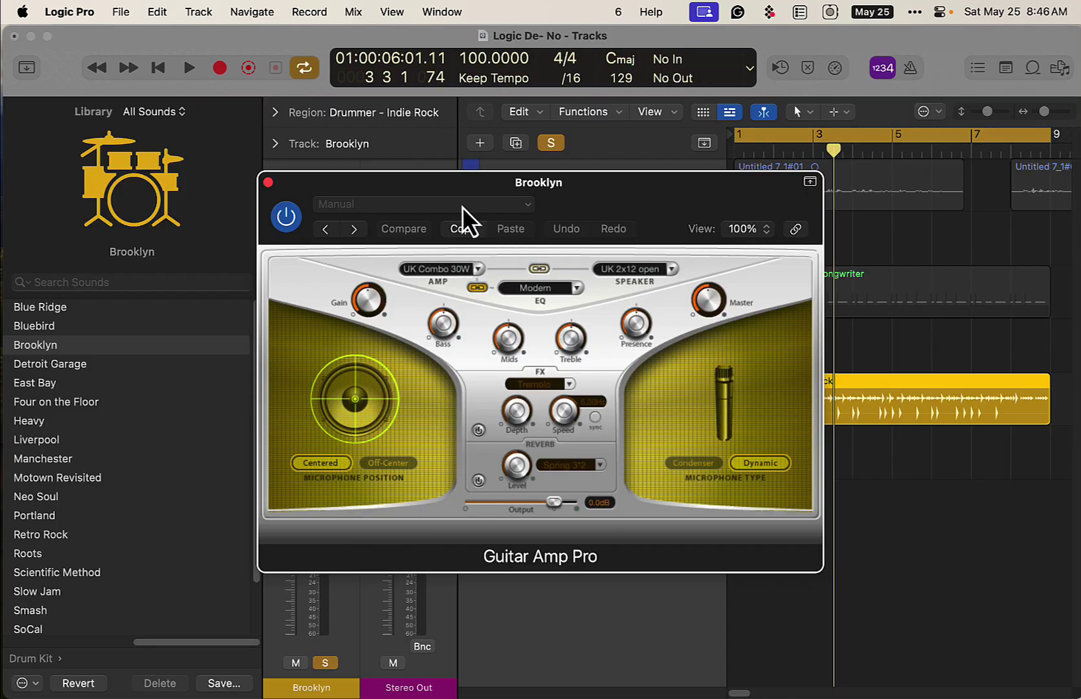
# - Play the drum track while moving Guitar Amp Pro's microphone off-center and toggling the microphone type, ending on Dynamic, and stop playback
pyautogui.press('space')
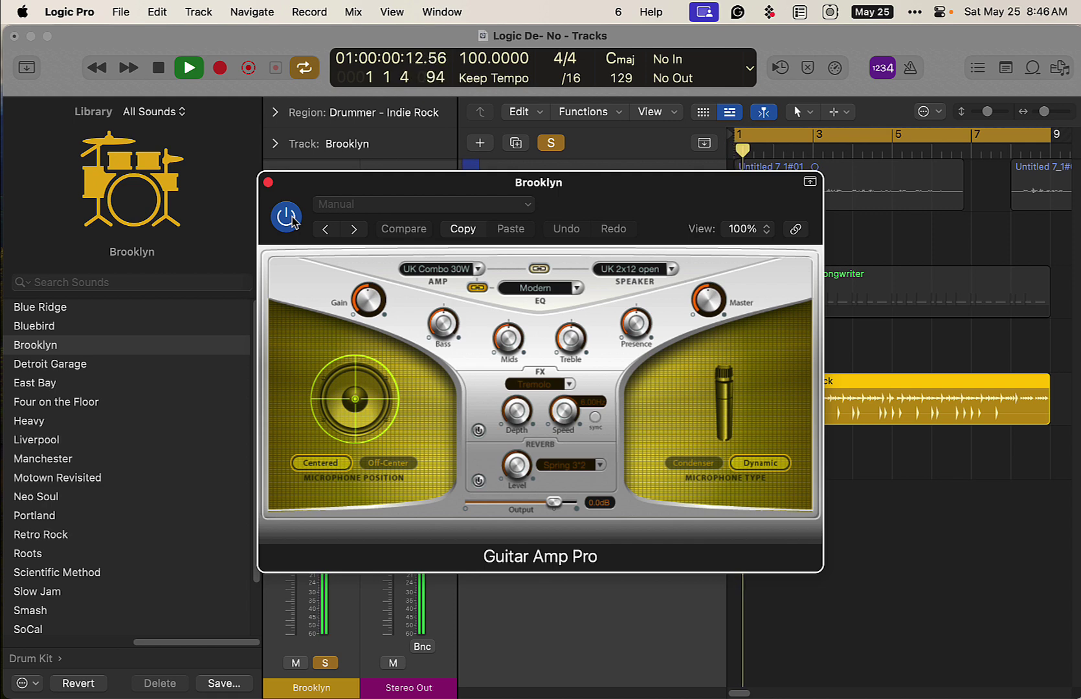
pyautogui.moveTo(366, 399); pyautogui.dragTo(347, 372)
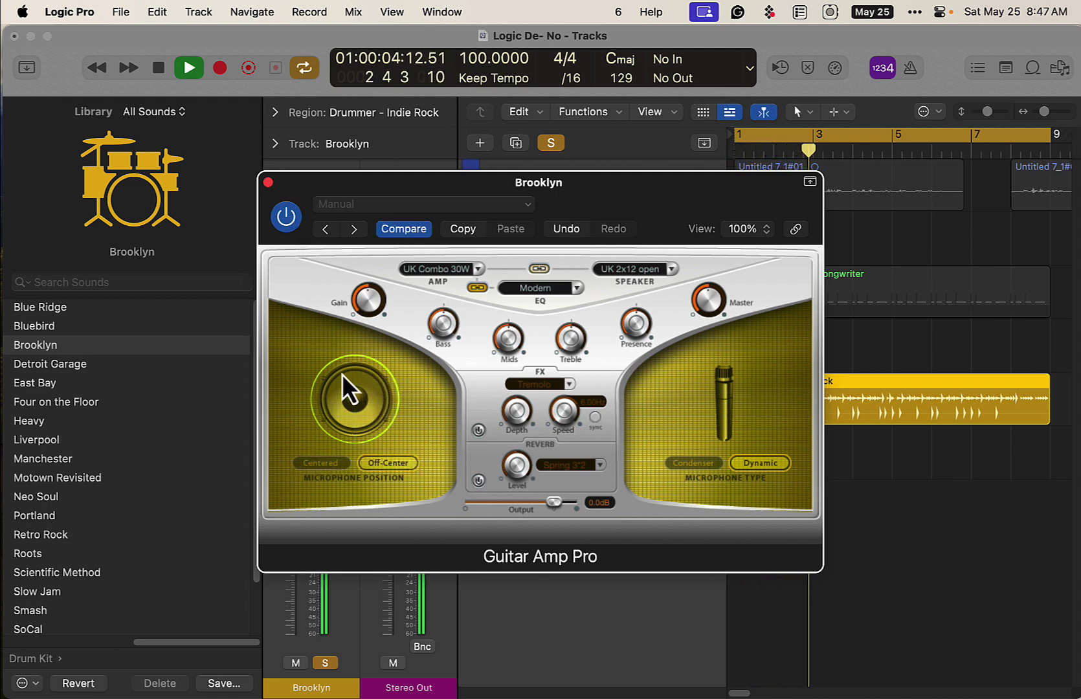
pyautogui.click(723, 398)
pyautogui.click(722, 402)
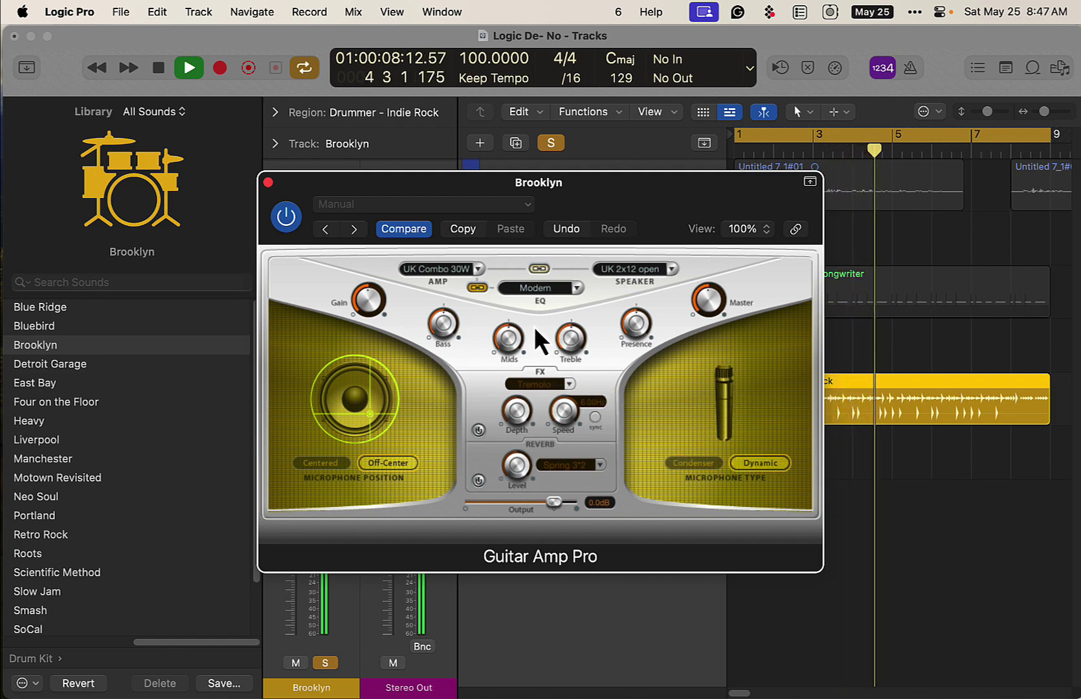
pyautogui.press('space')
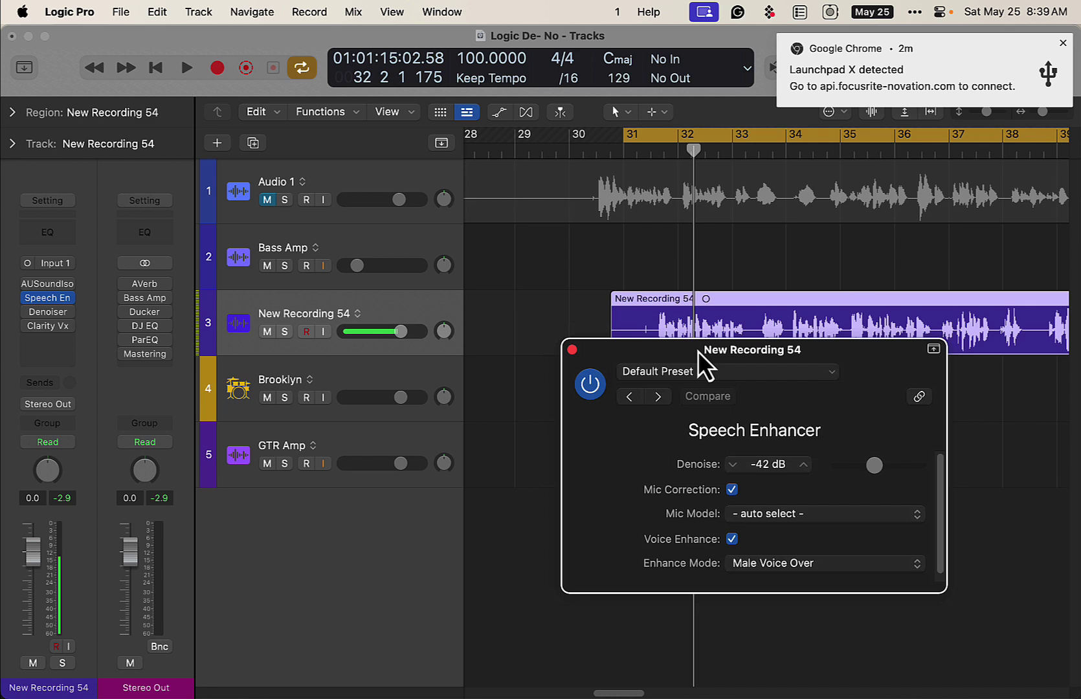
# - View the Speech Enhancer and Denoiser plug-ins on the New Recording 54 track and close the plug-in window
pyautogui.moveTo(704, 350); pyautogui.dragTo(387, 197)
pyautogui.click(48, 311)
pyautogui.click(299, 172)
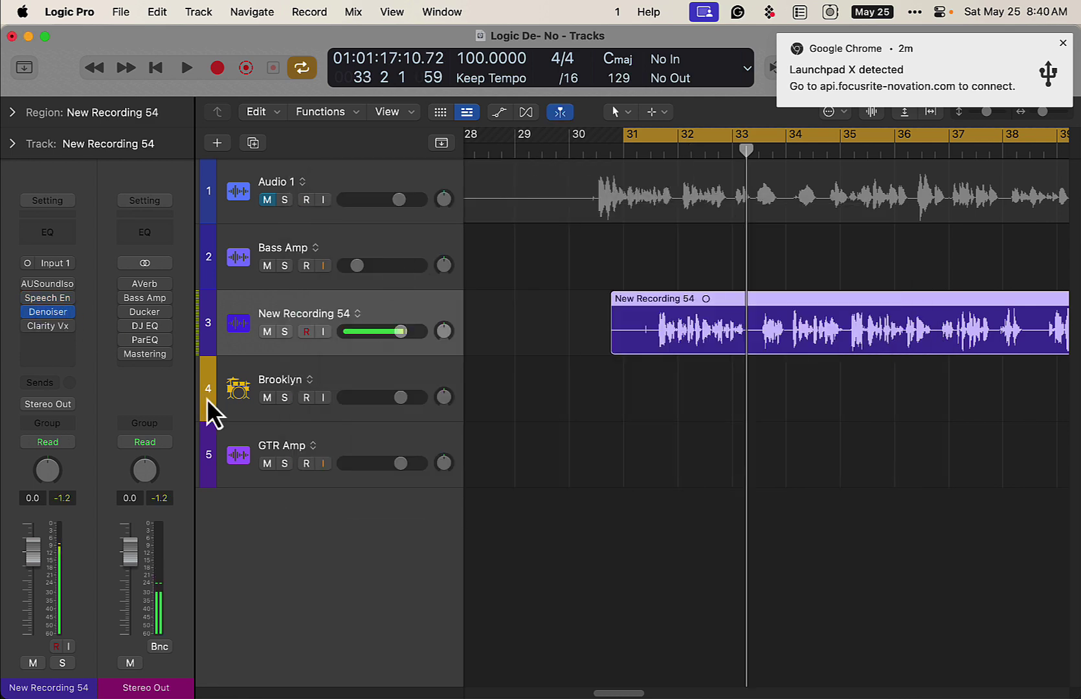
# - Insert Apple's mono AUSoundIsolation Audio Unit in the empty slot below Clarity Vx on the New Recording 54 track
pyautogui.click(69, 340)
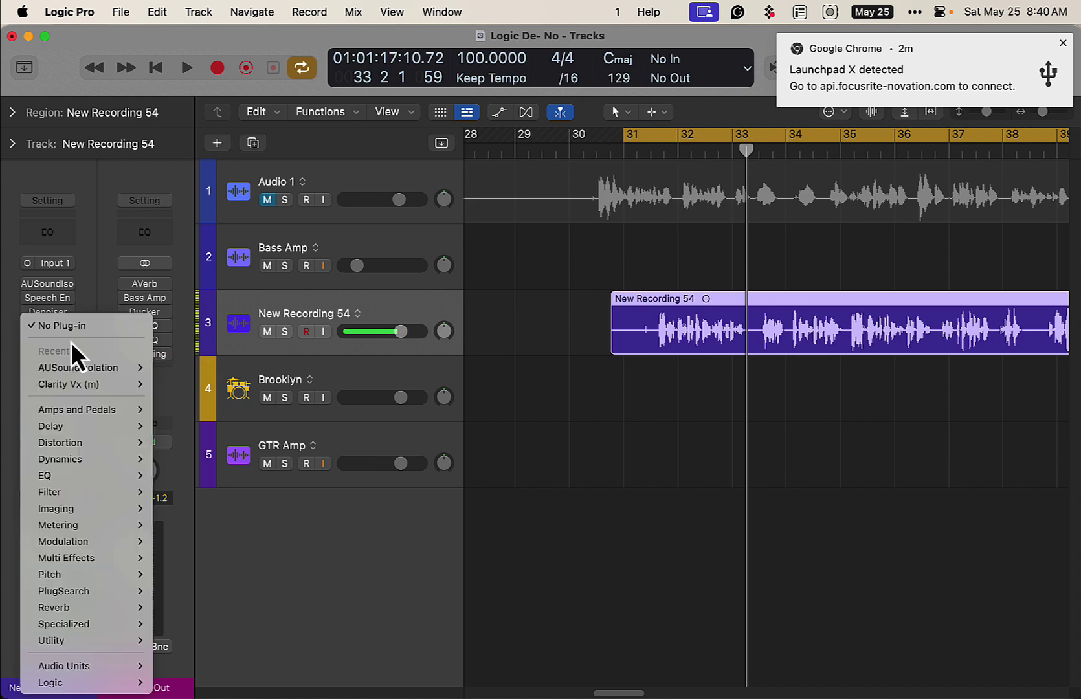
pyautogui.moveTo(116, 667)
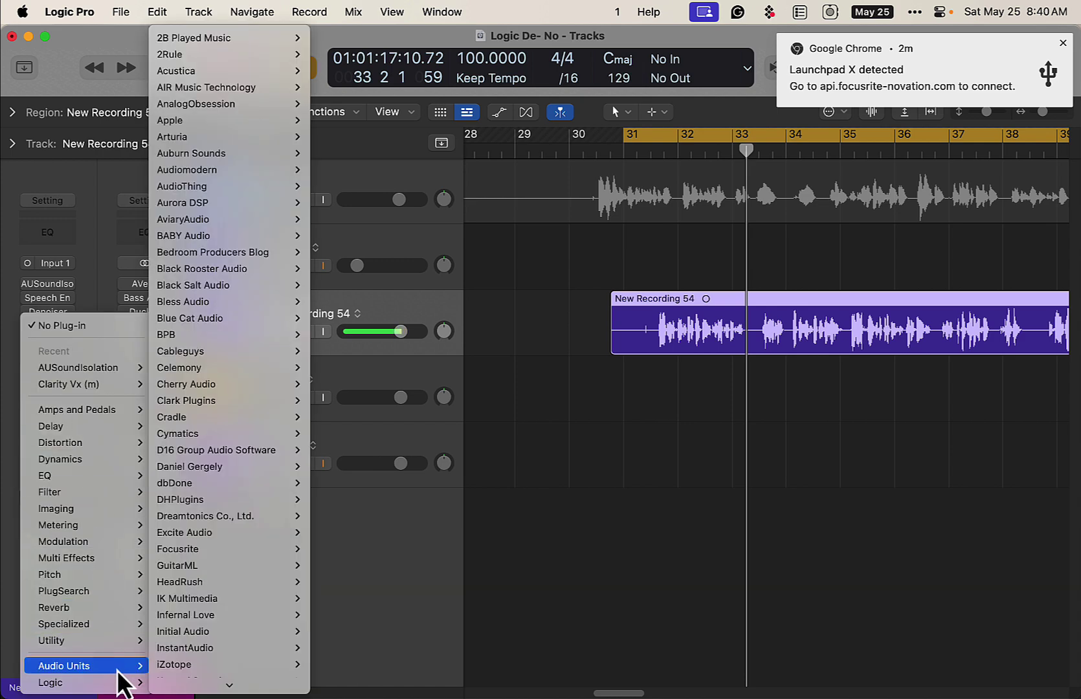
pyautogui.moveTo(179, 144)
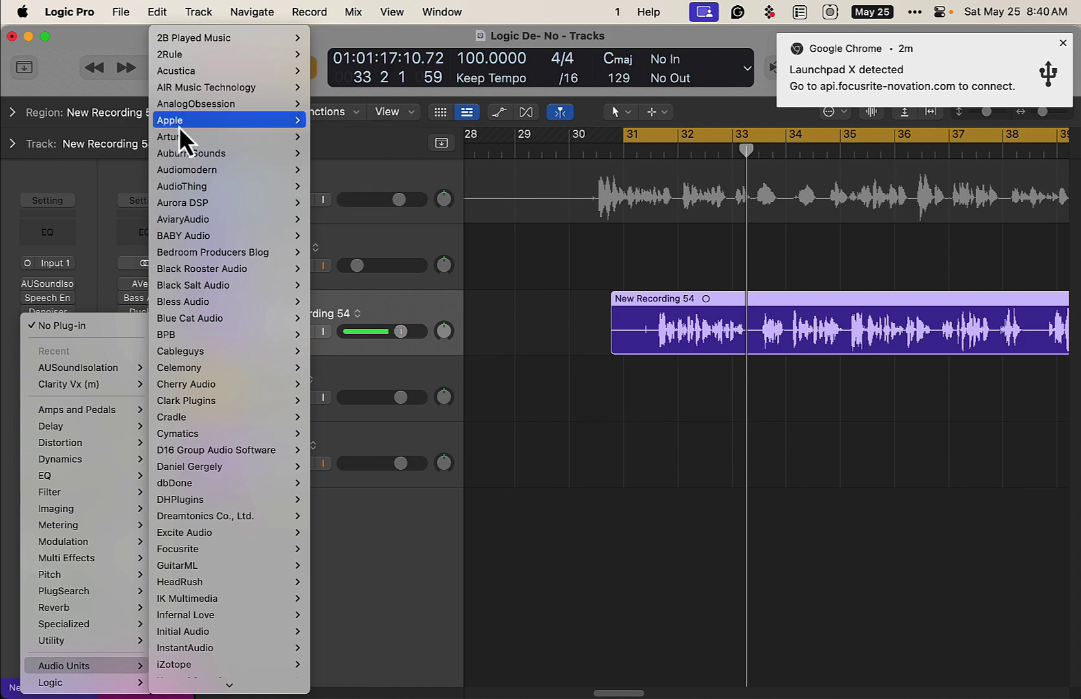
pyautogui.moveTo(303, 120)
pyautogui.moveTo(429, 484)
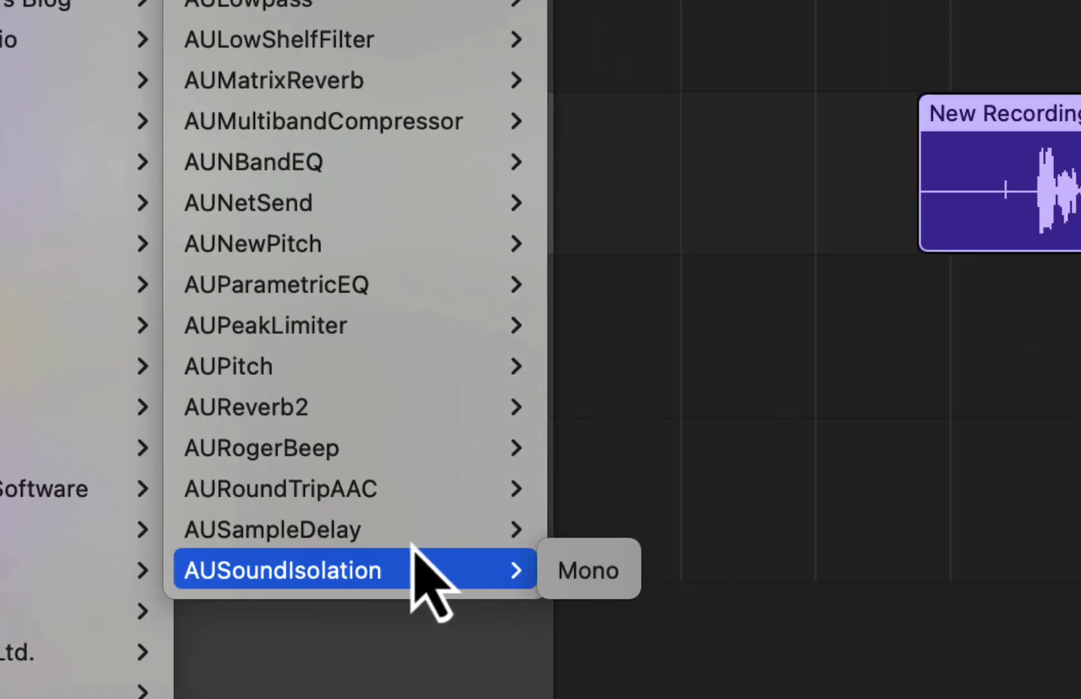
pyautogui.moveTo(393, 571)
pyautogui.click(575, 578)
pyautogui.moveTo(1001, 170); pyautogui.dragTo(968, 2)
# - Compare the recording's playback with AUSoundIsolation bypassed and enabled, stop playback, and close the plug-in window
pyautogui.click(487, 41)
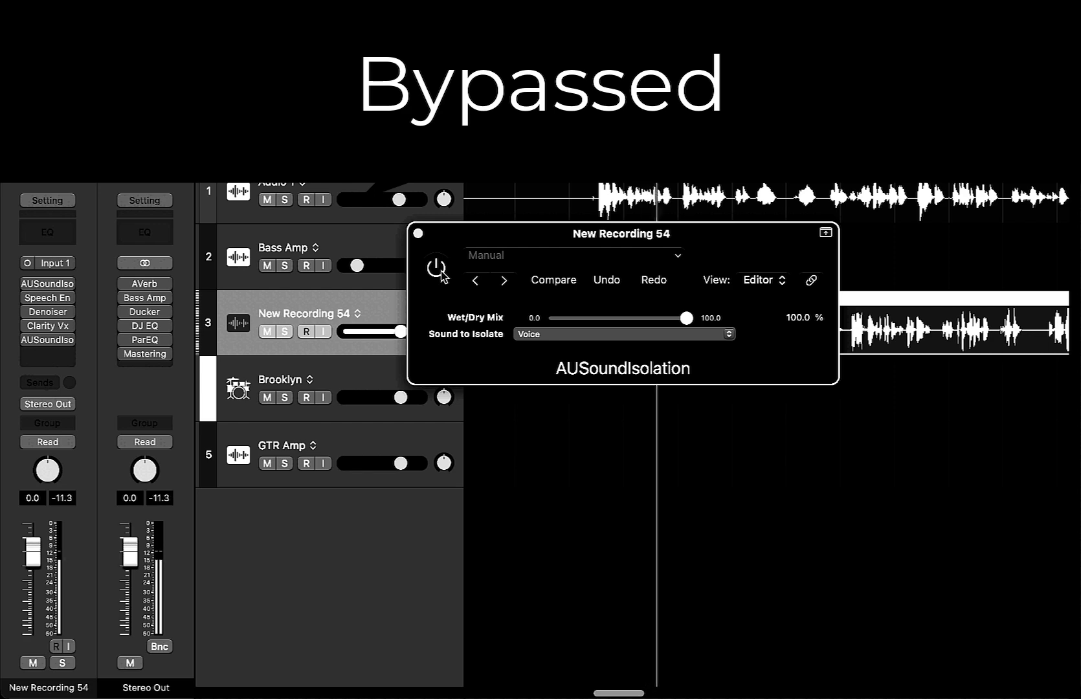
pyautogui.click(436, 267)
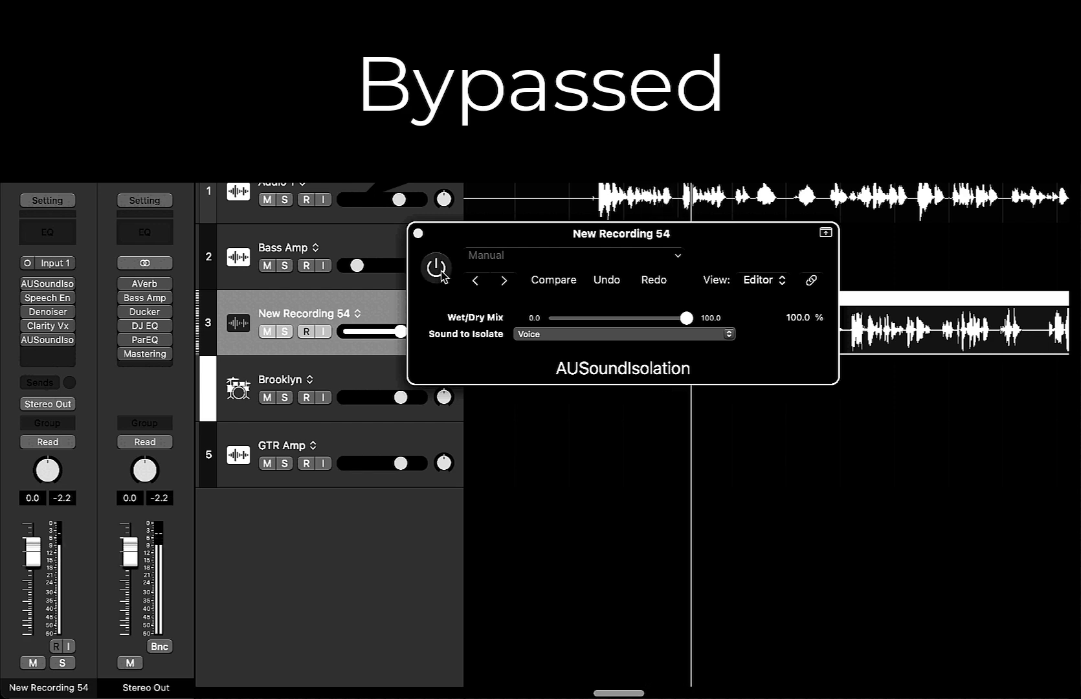
pyautogui.press('space')
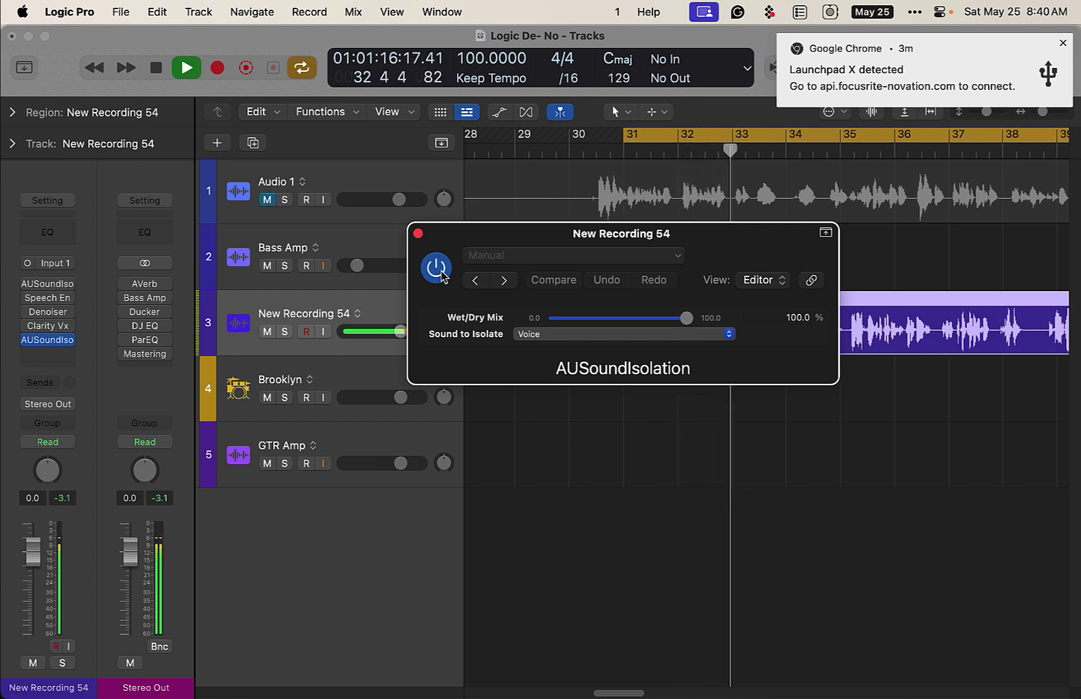
pyautogui.press('space')
pyautogui.click(418, 234)
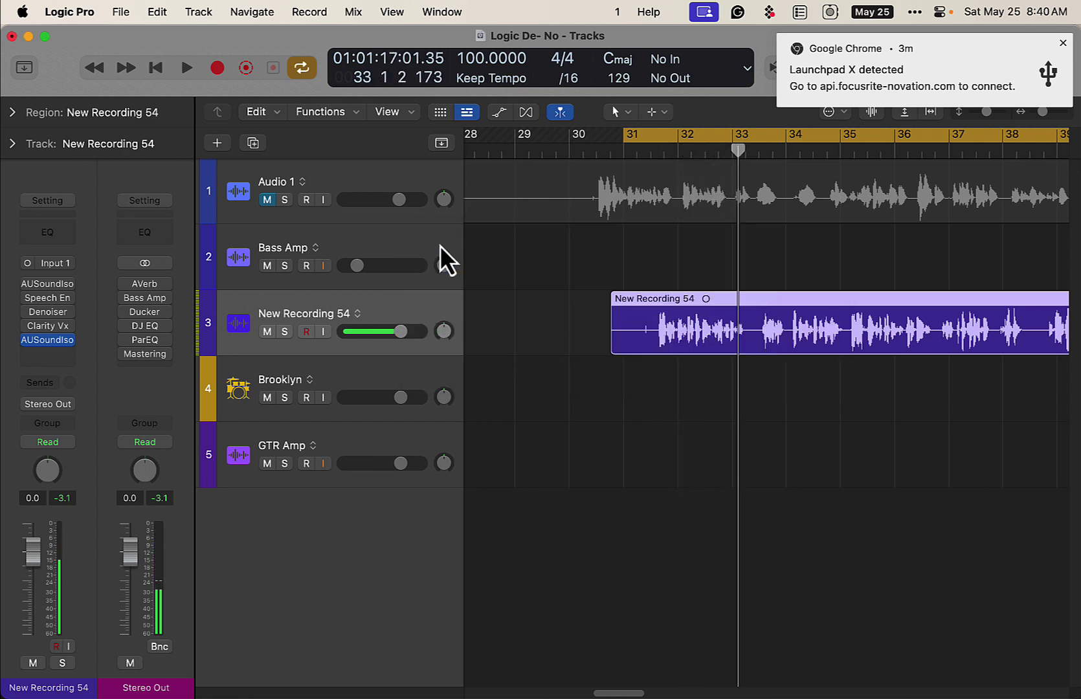
# - Open PlatinumVerb on the Bass Amp track and toggle its extended parameters
pyautogui.click(412, 257)
pyautogui.click(61, 287)
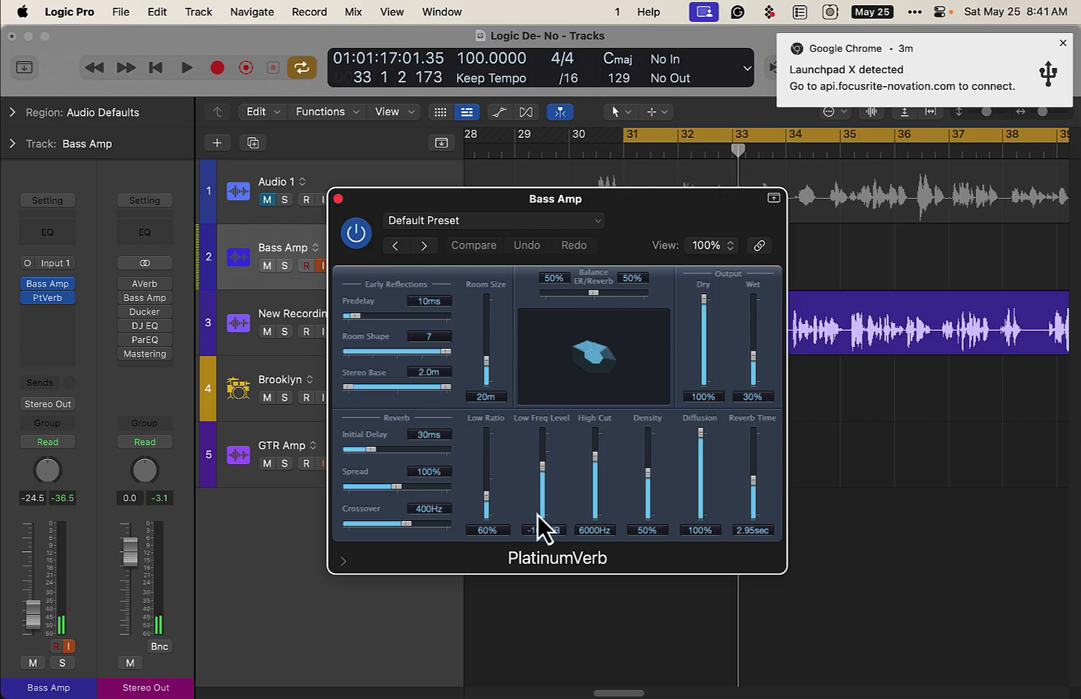
pyautogui.click(345, 561)
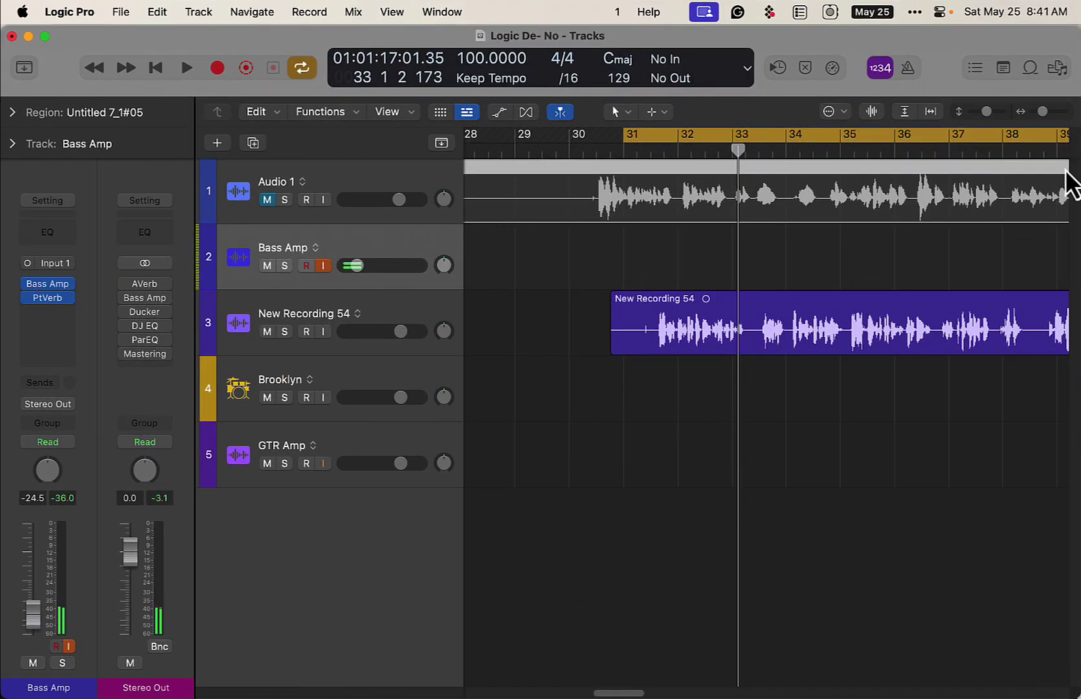
# - Shrink the Tracks window slightly and open the Step Sequencer in its own window
pyautogui.moveTo(1078, 696); pyautogui.dragTo(1040, 686)
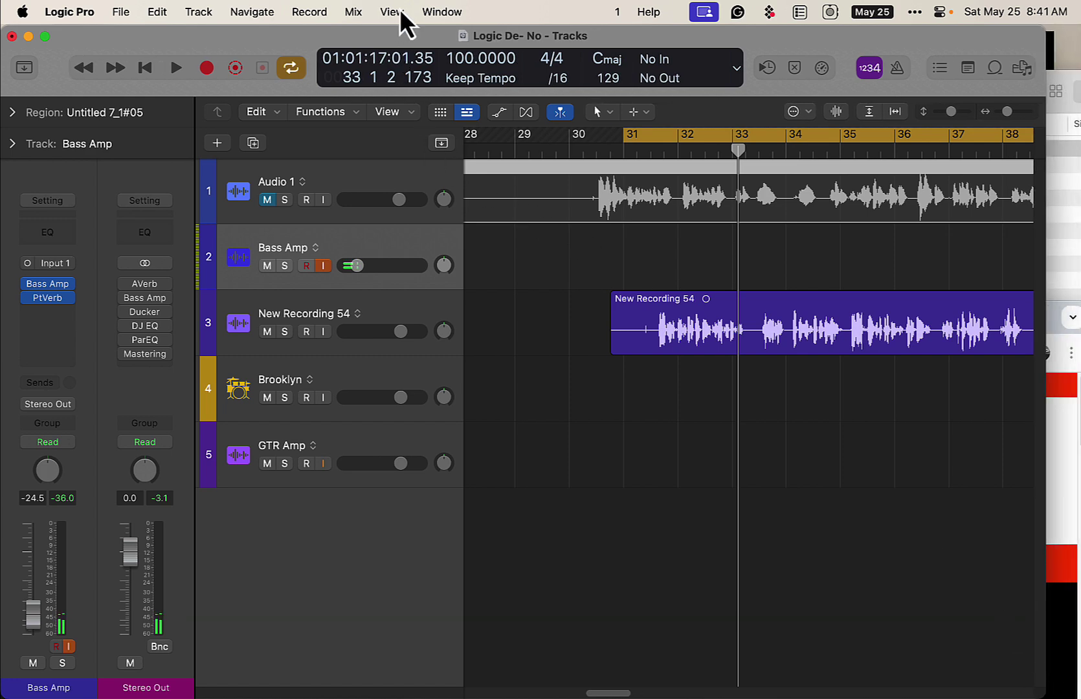
pyautogui.click(442, 12)
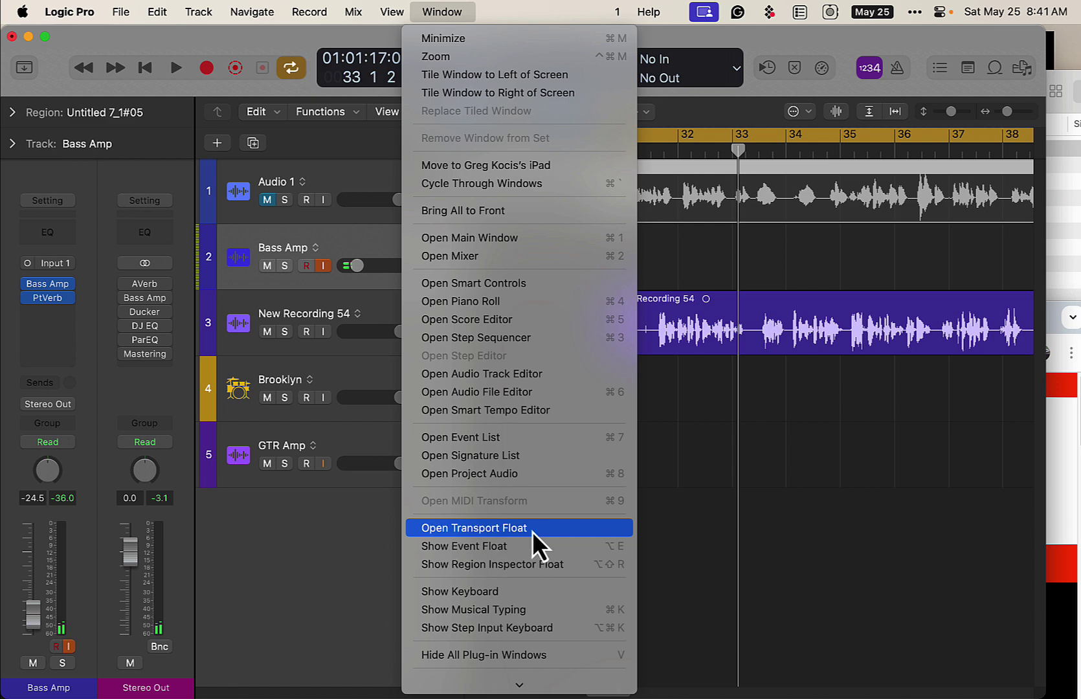
pyautogui.click(497, 337)
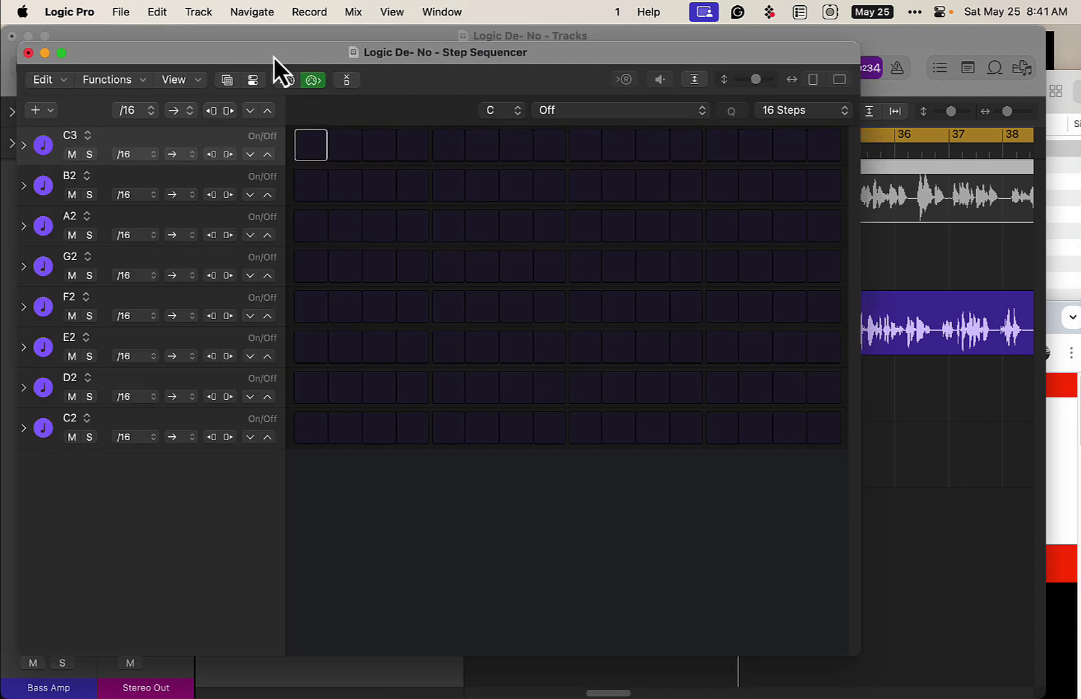
# - Maximize and restore the Step Sequencer window, and do the same with the Tracks window
pyautogui.doubleClick(581, 52)
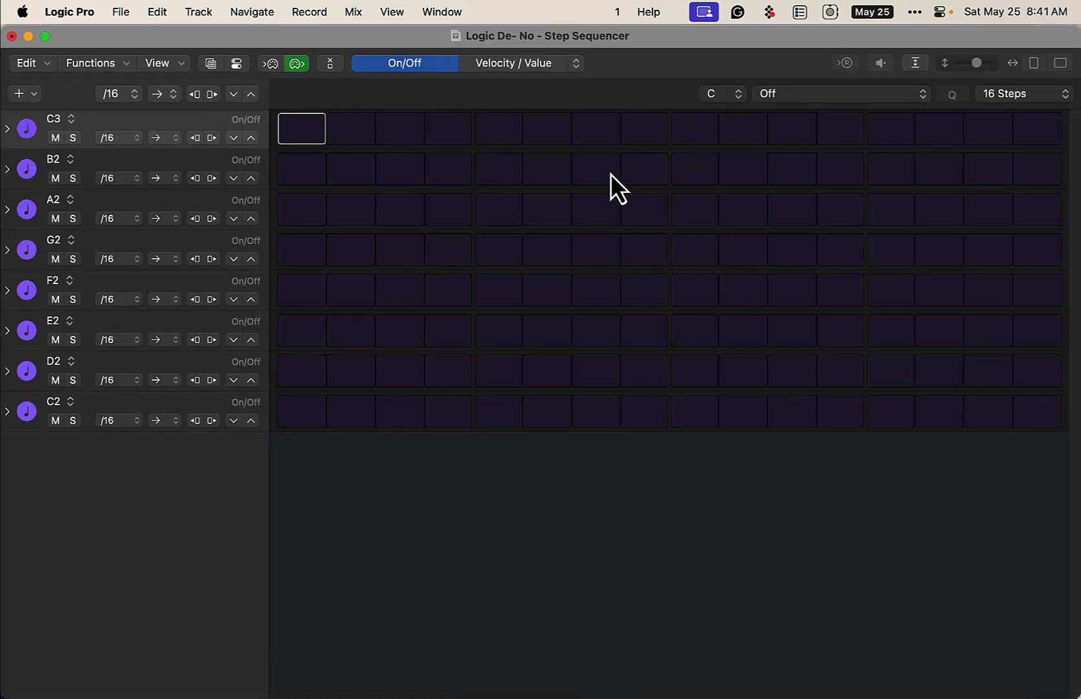
pyautogui.doubleClick(688, 40)
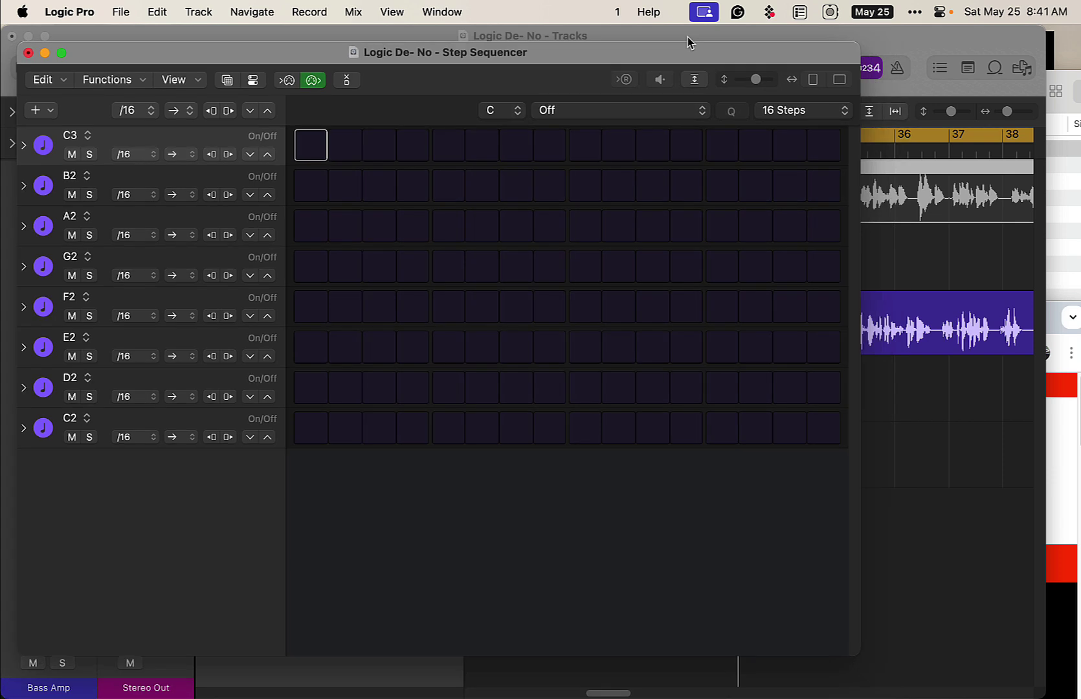
pyautogui.click(811, 36)
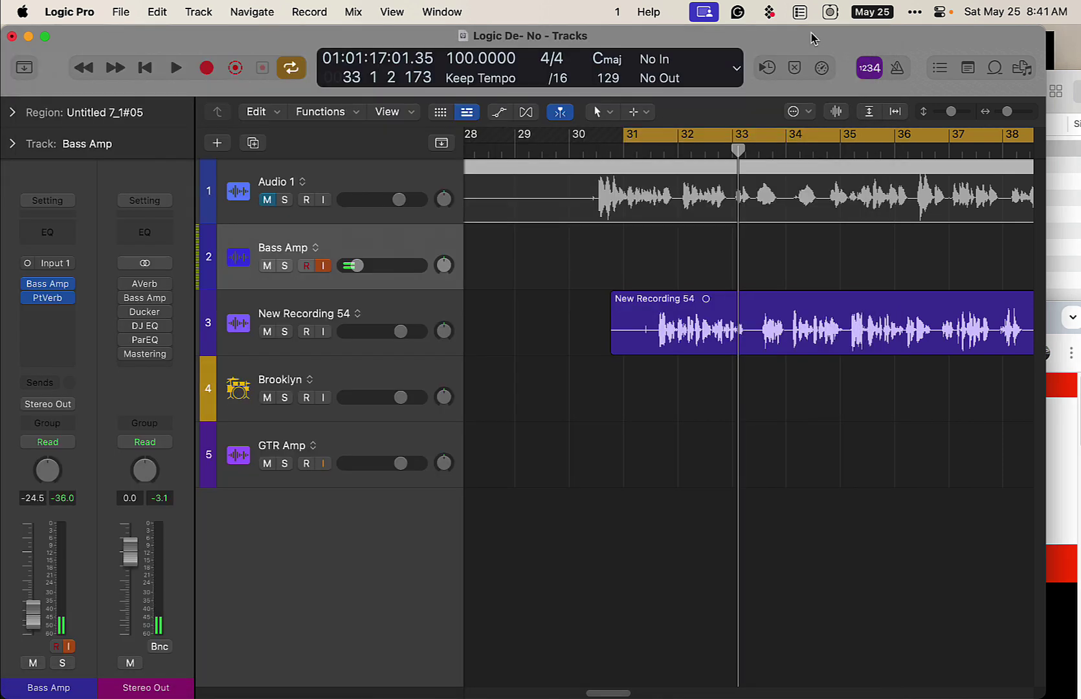
pyautogui.doubleClick(752, 37)
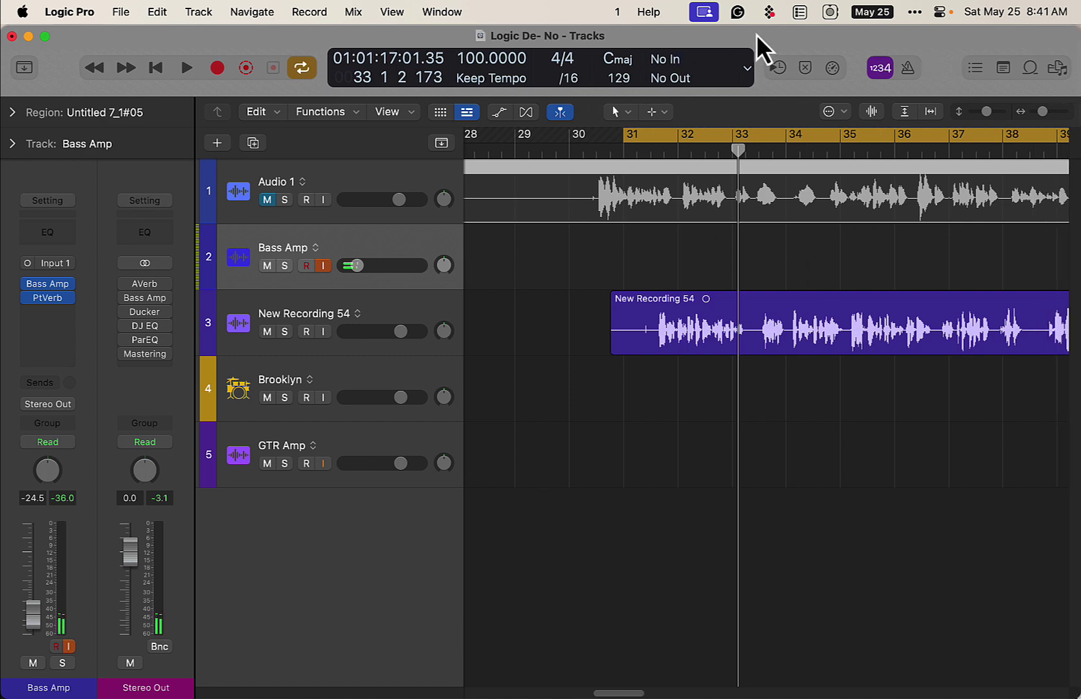
pyautogui.doubleClick(759, 38)
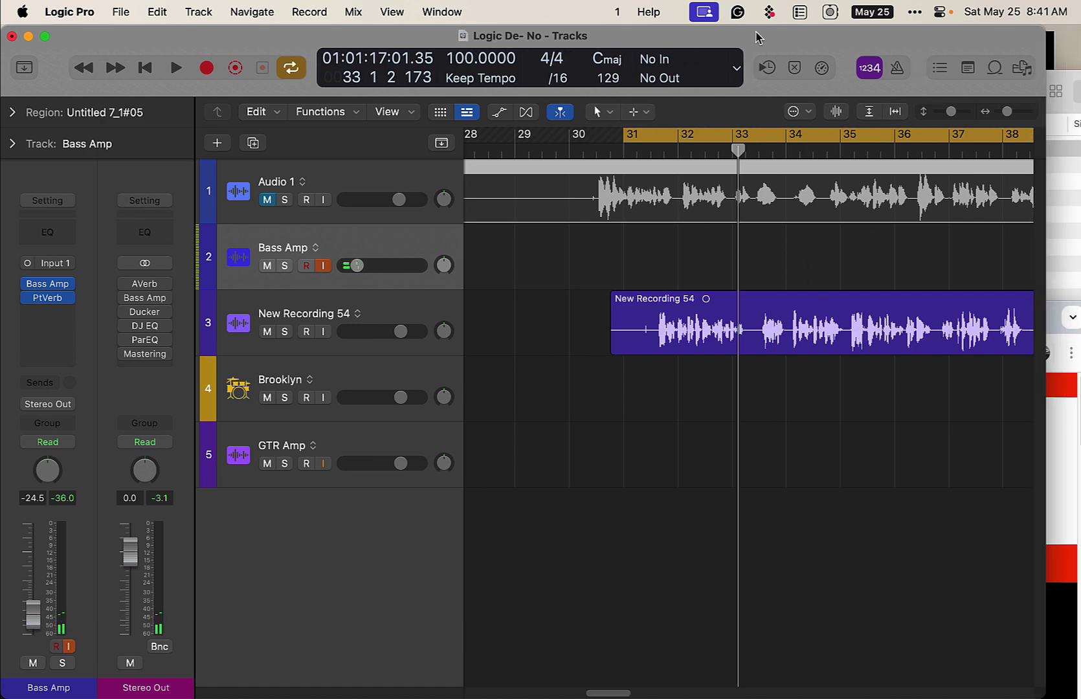
# - Toggle the Tracks window between its maximized and restored sizes, and maximize the Piano Roll window
pyautogui.doubleClick(756, 38)
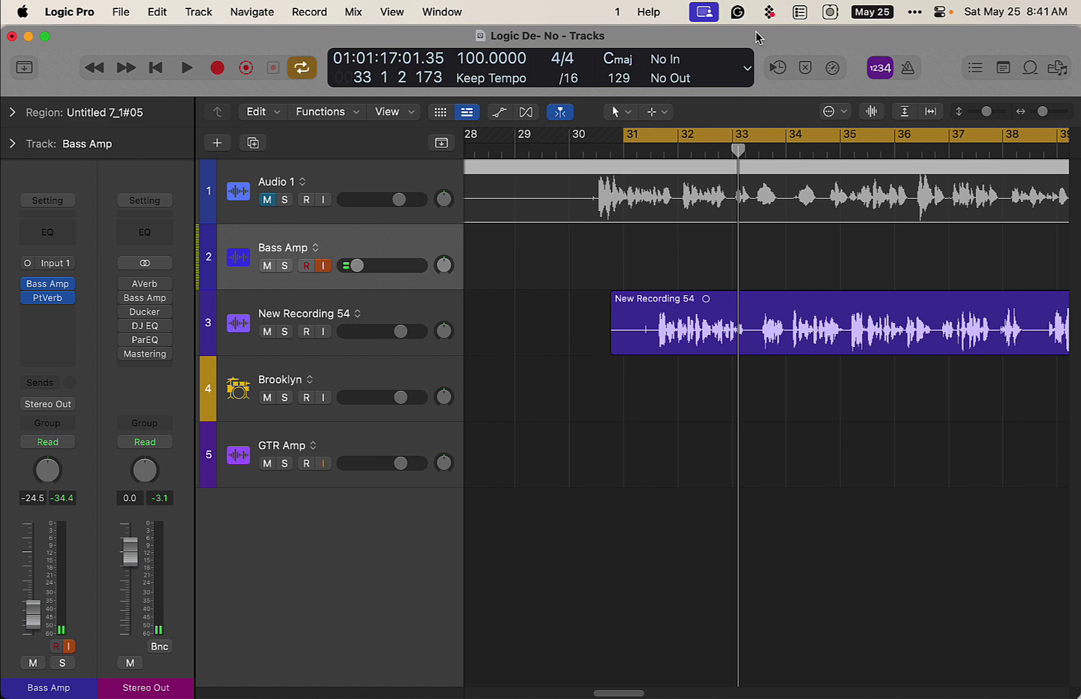
pyautogui.doubleClick(756, 37)
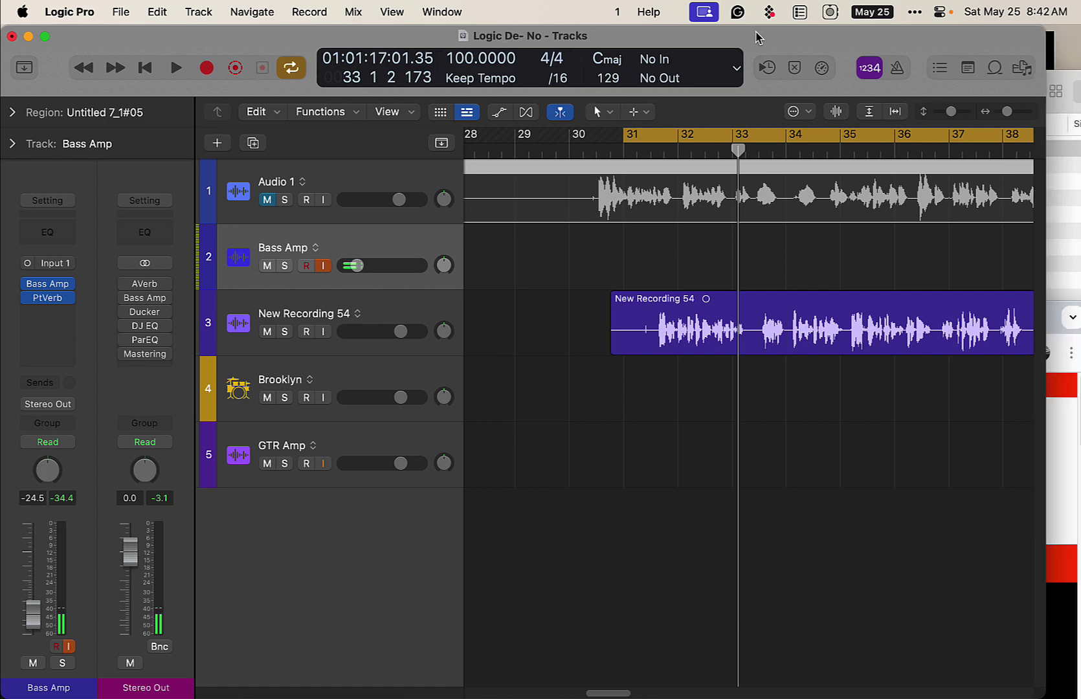
pyautogui.doubleClick(756, 37)
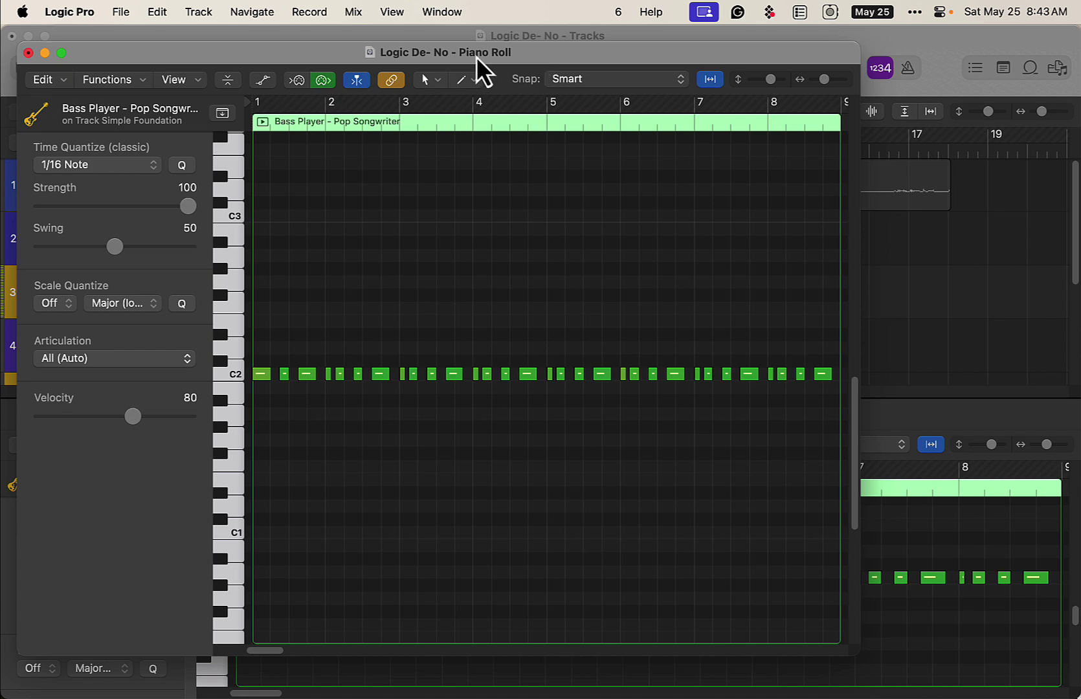
pyautogui.doubleClick(580, 56)
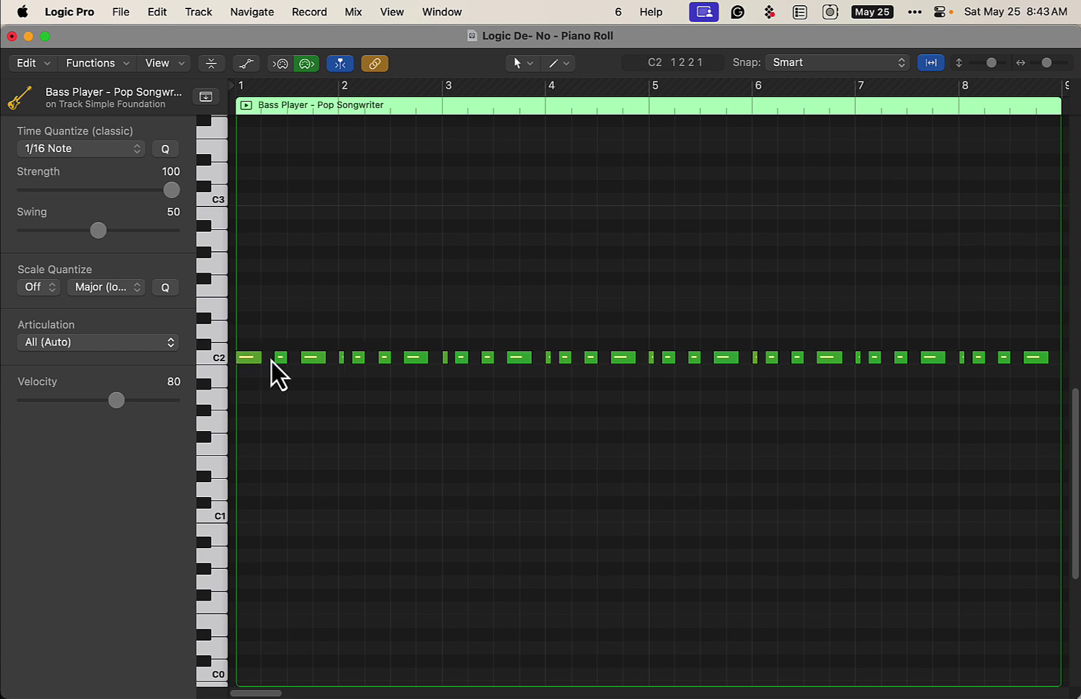
# - Select the first C2 note in the bass region and look through its available articulations
pyautogui.click(215, 359)
pyautogui.click(286, 390)
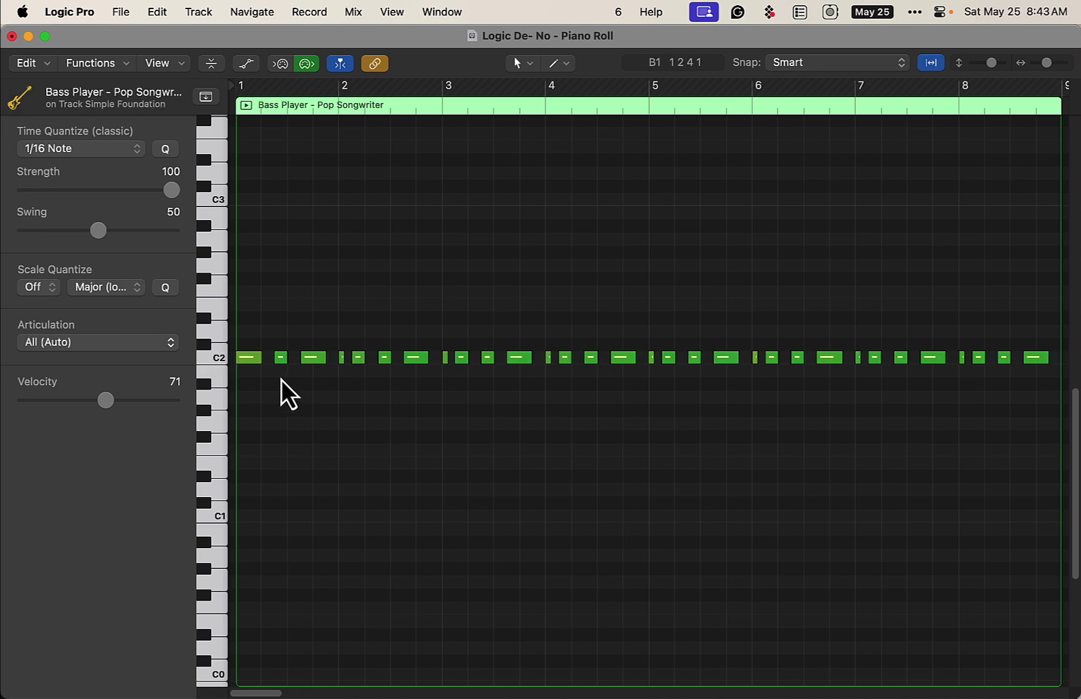
pyautogui.click(249, 357)
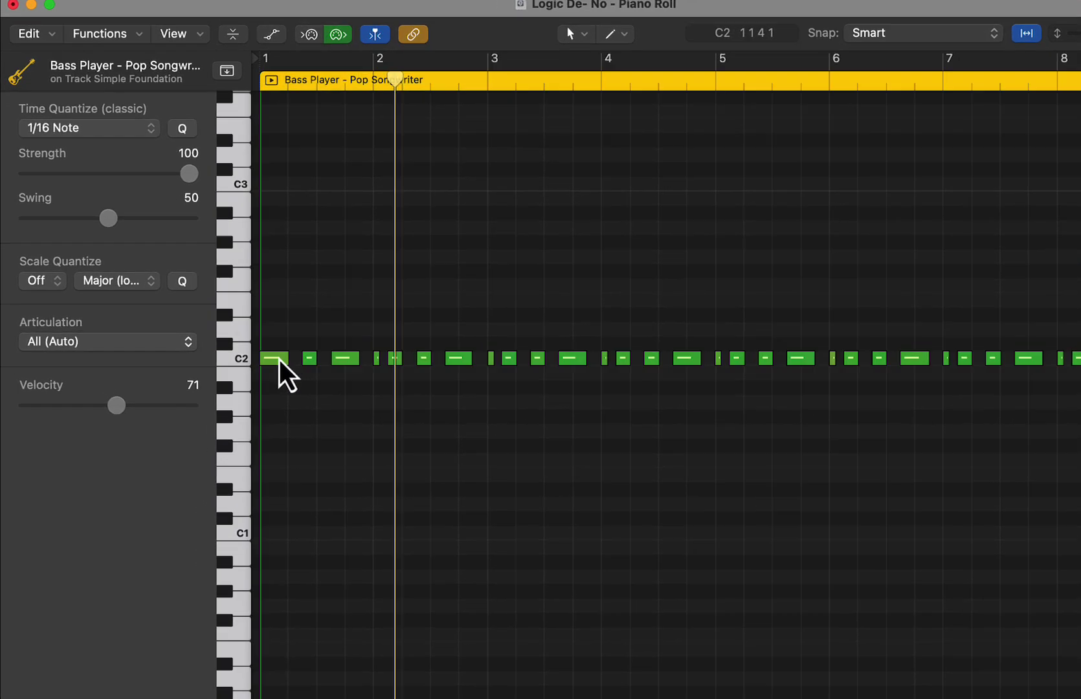
pyautogui.click(247, 362)
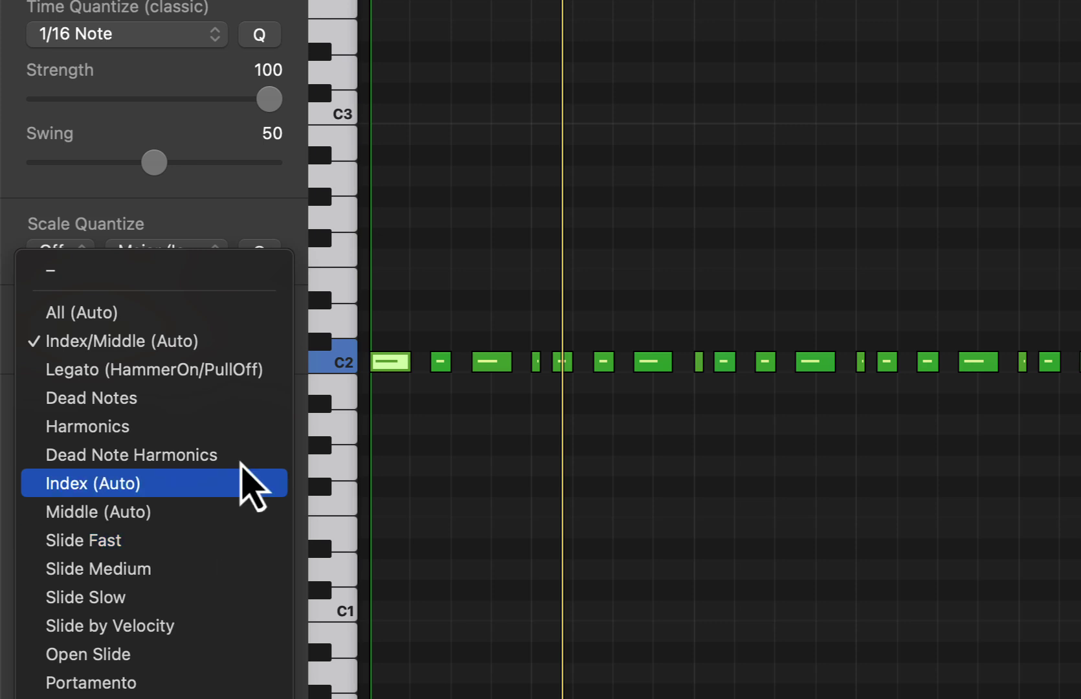
pyautogui.click(430, 295)
# - Raise the second note of bar 1 to D2, extending it back over the first note, and set its articulation to Slide Slow
pyautogui.moveTo(439, 362); pyautogui.dragTo(399, 322)
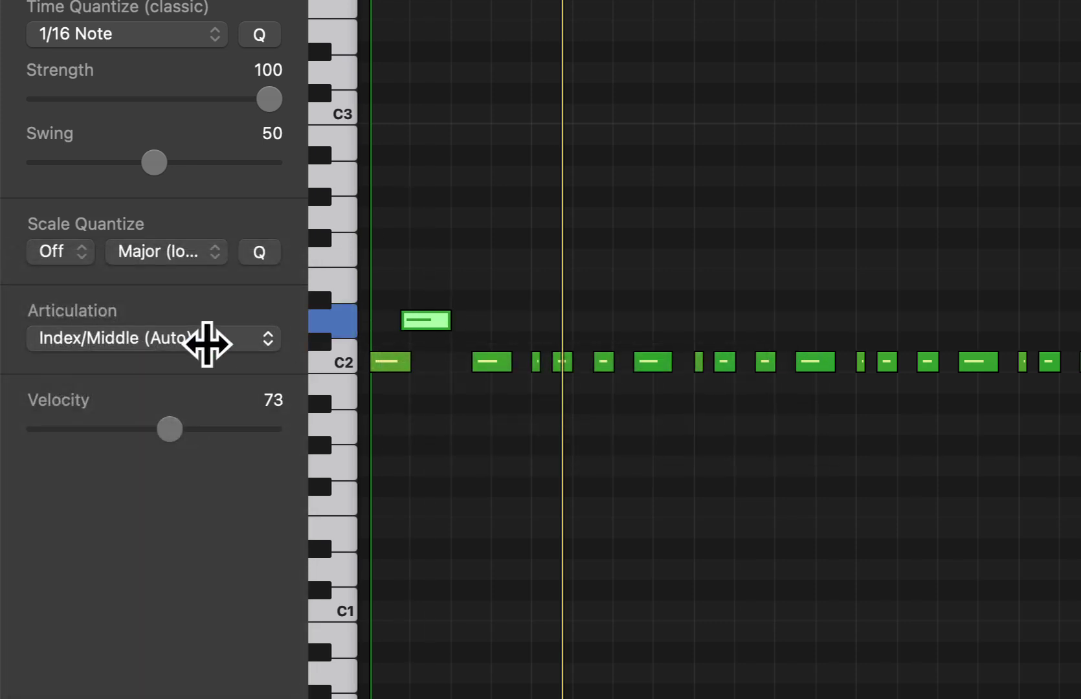
pyautogui.click(219, 339)
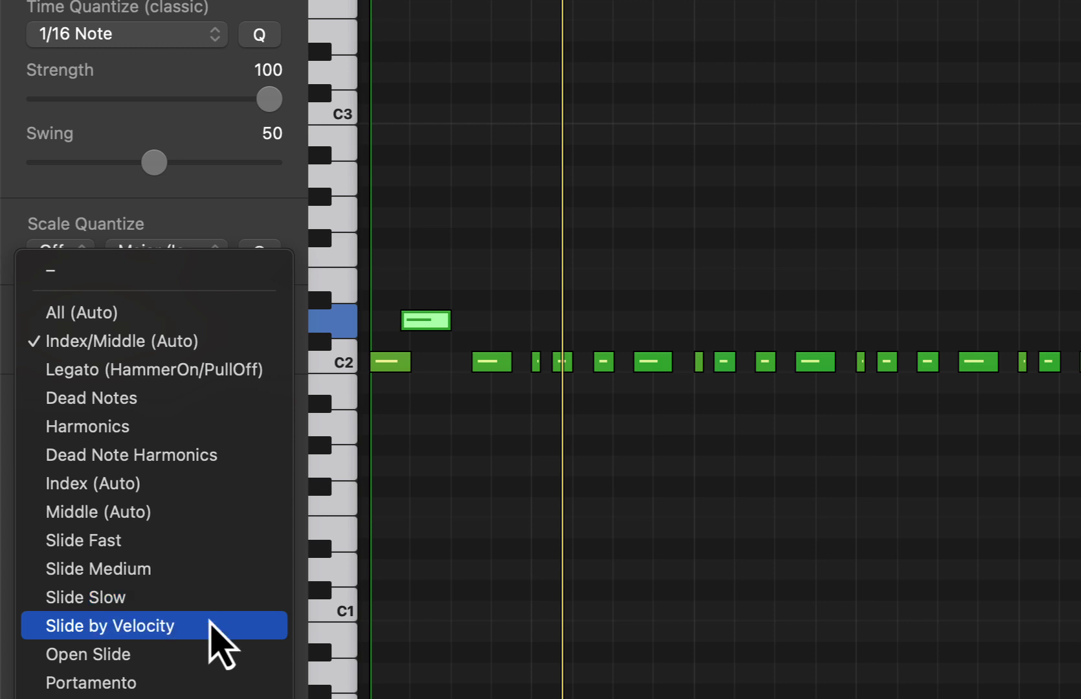
pyautogui.click(208, 598)
# - Review the full list of articulations for a C2 note in bar 2 and close it
pyautogui.click(214, 338)
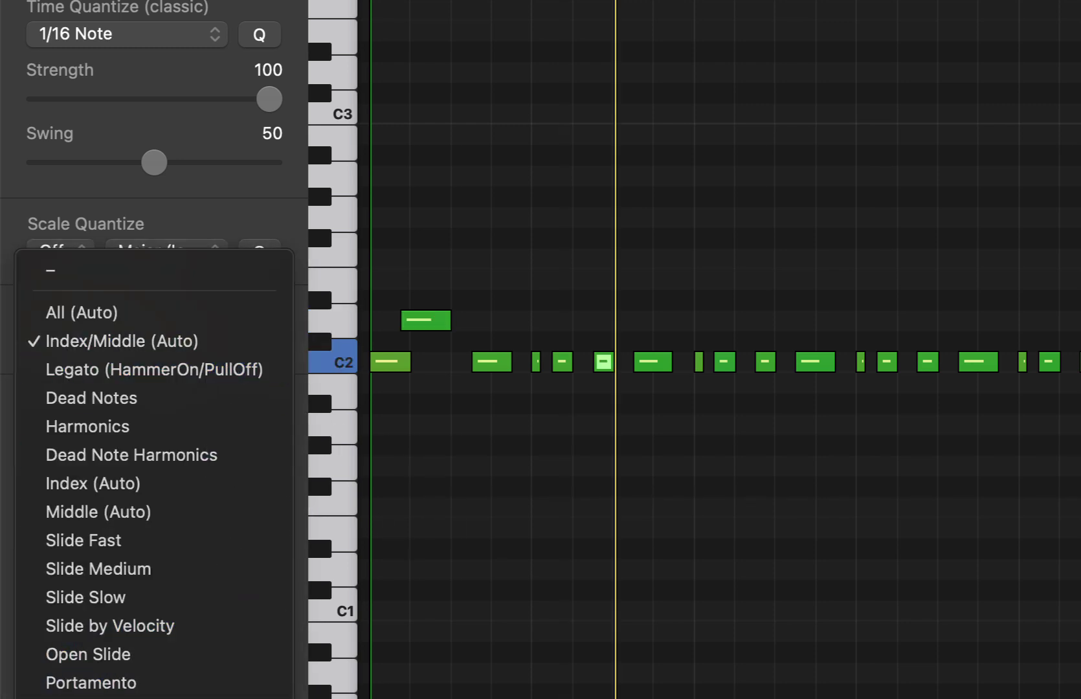
pyautogui.scroll(-5, 236, 663)
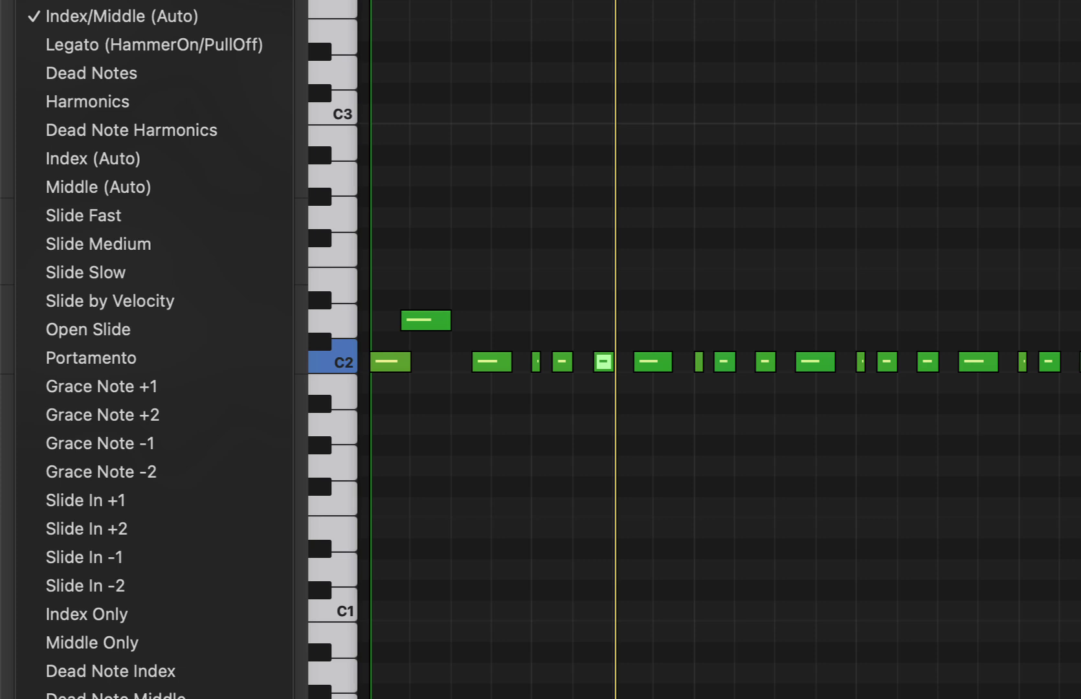
pyautogui.click(366, 614)
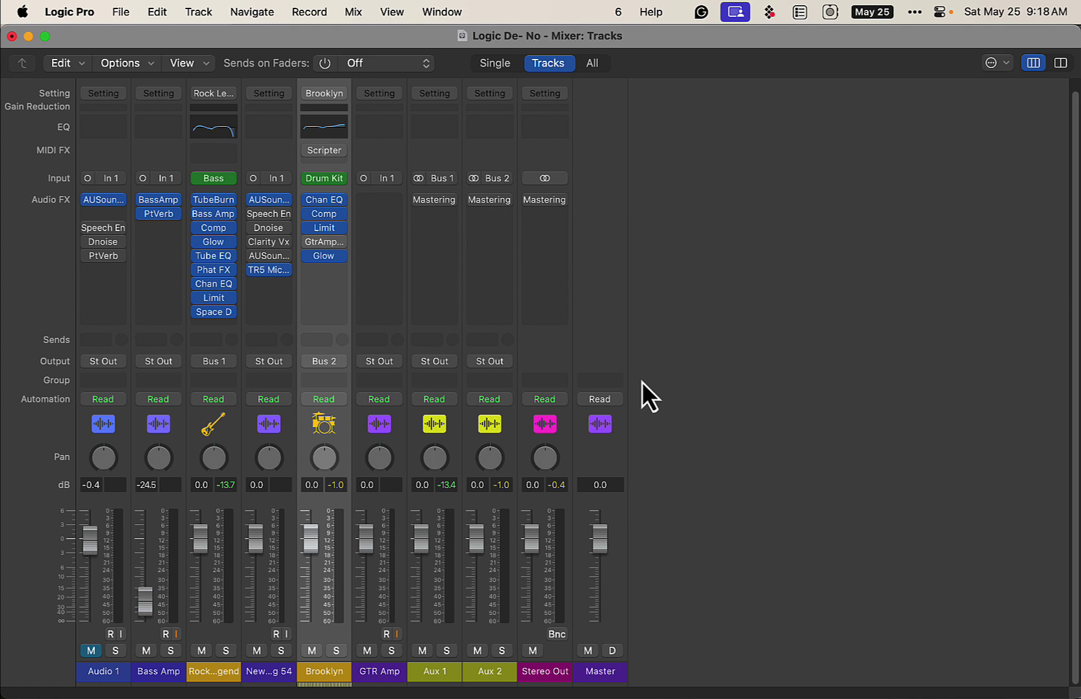
# - Open Mastering Assistant on the Stereo Out channel to examine its analysis options, and close it
pyautogui.click(544, 202)
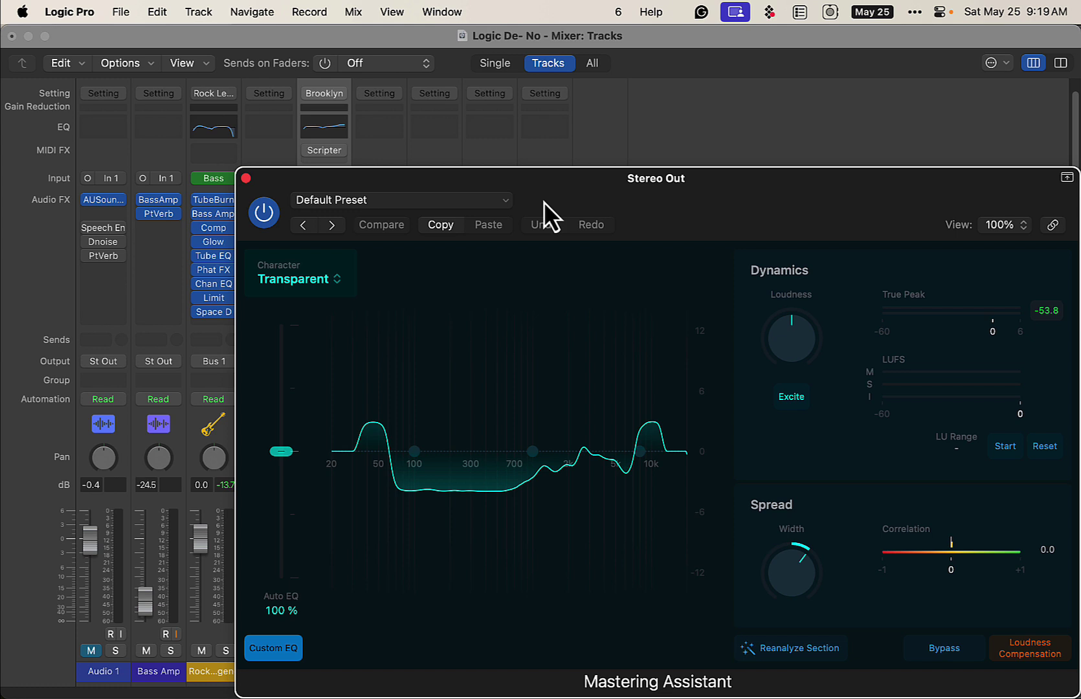
pyautogui.click(246, 178)
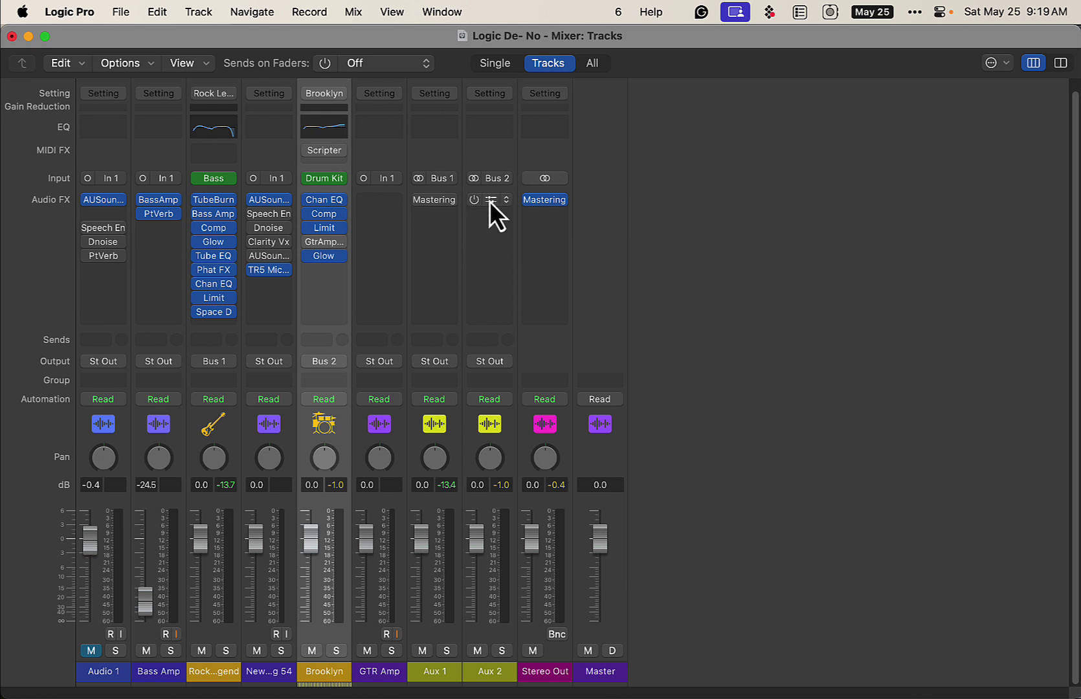
pyautogui.click(547, 202)
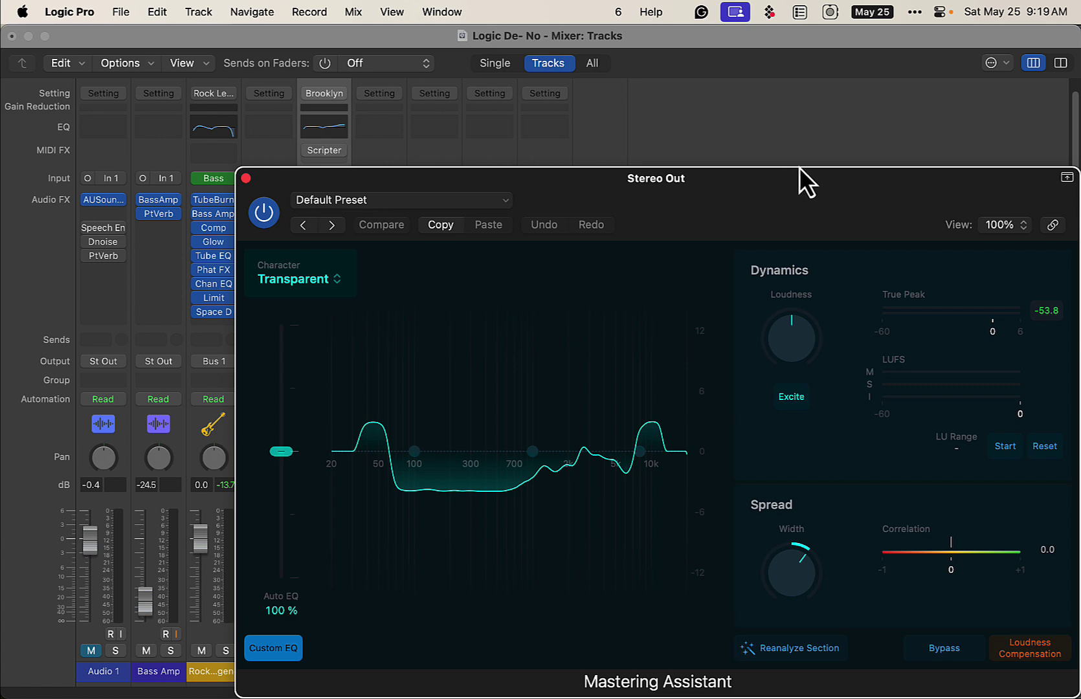
pyautogui.moveTo(798, 170); pyautogui.dragTo(737, 96)
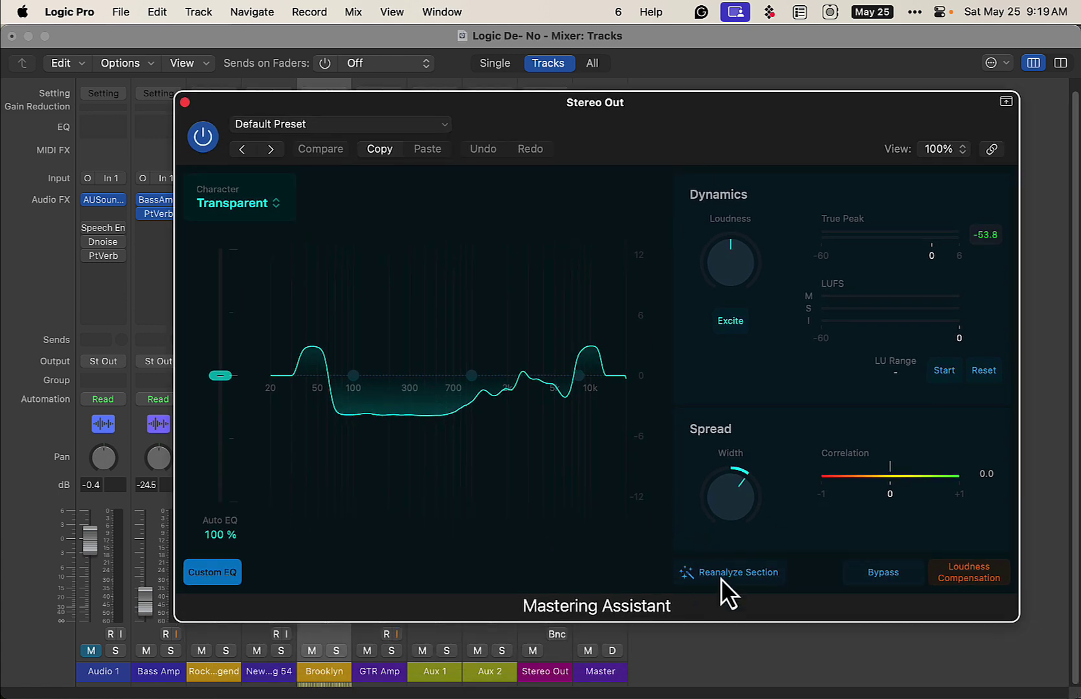
pyautogui.click(184, 102)
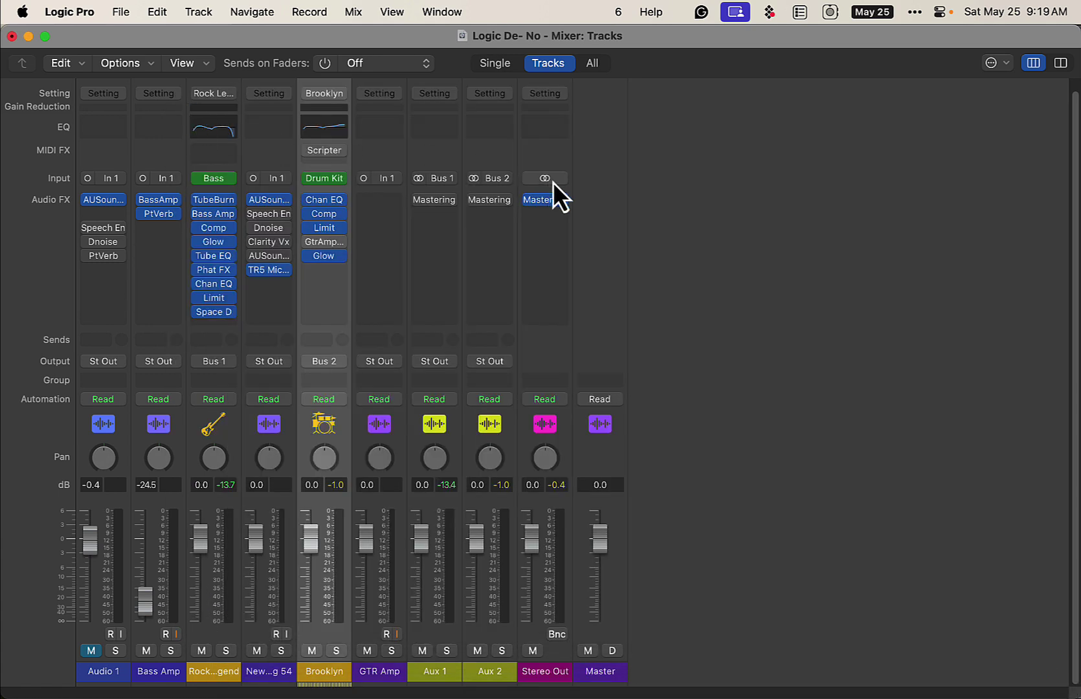
# - Copy the channel strip setting of the Stereo Out channel
pyautogui.scroll(1, 555, 169)
pyautogui.click(562, 103)
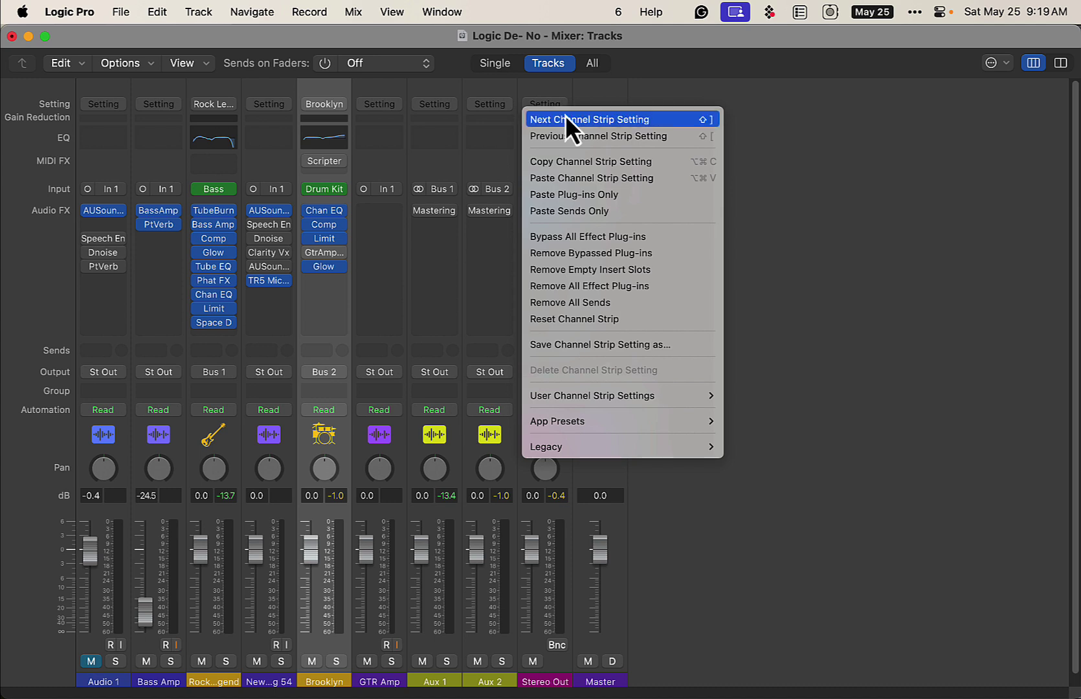
pyautogui.click(619, 168)
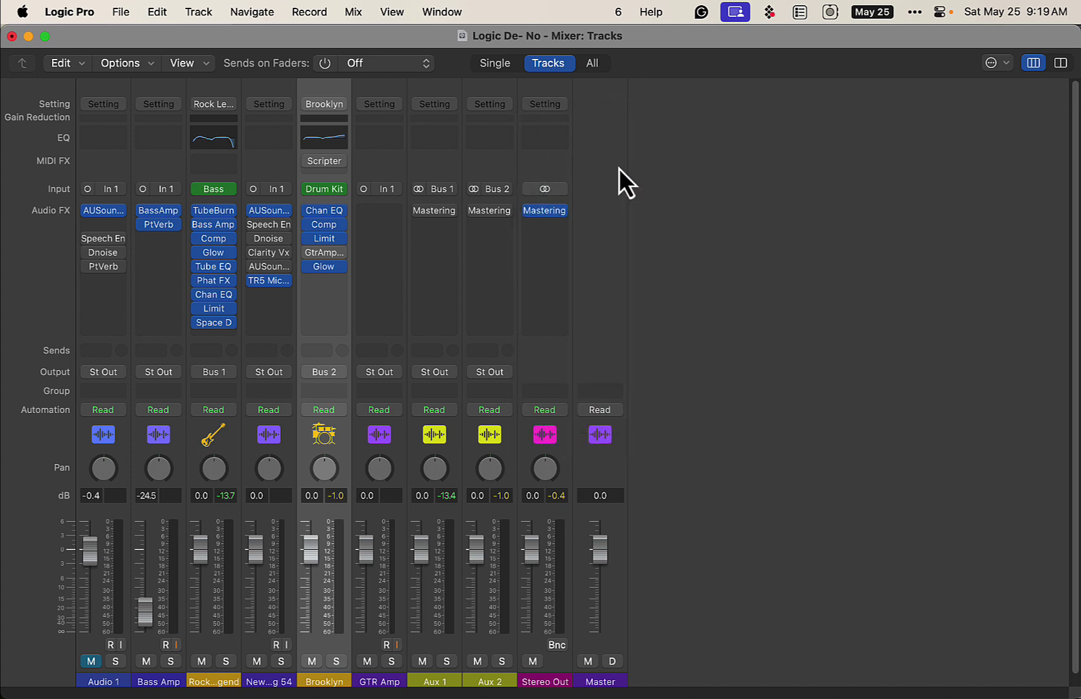
pyautogui.scroll(-1, 676, 465)
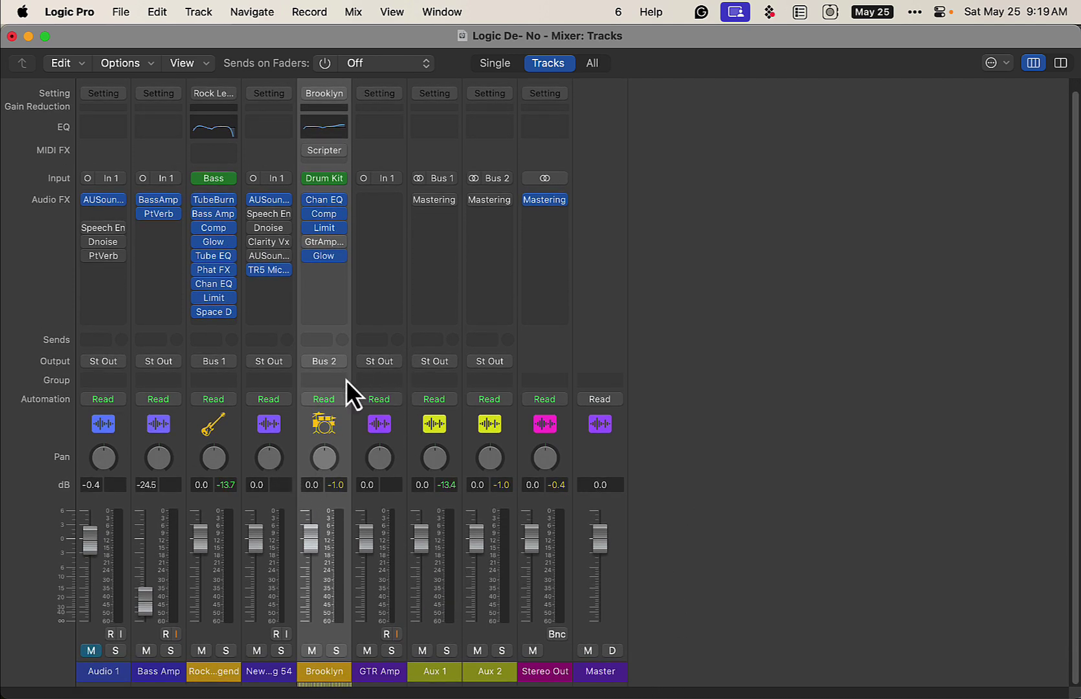
# - Solo the Bass Amp channel and paste the copied channel strip setting onto it
pyautogui.click(171, 652)
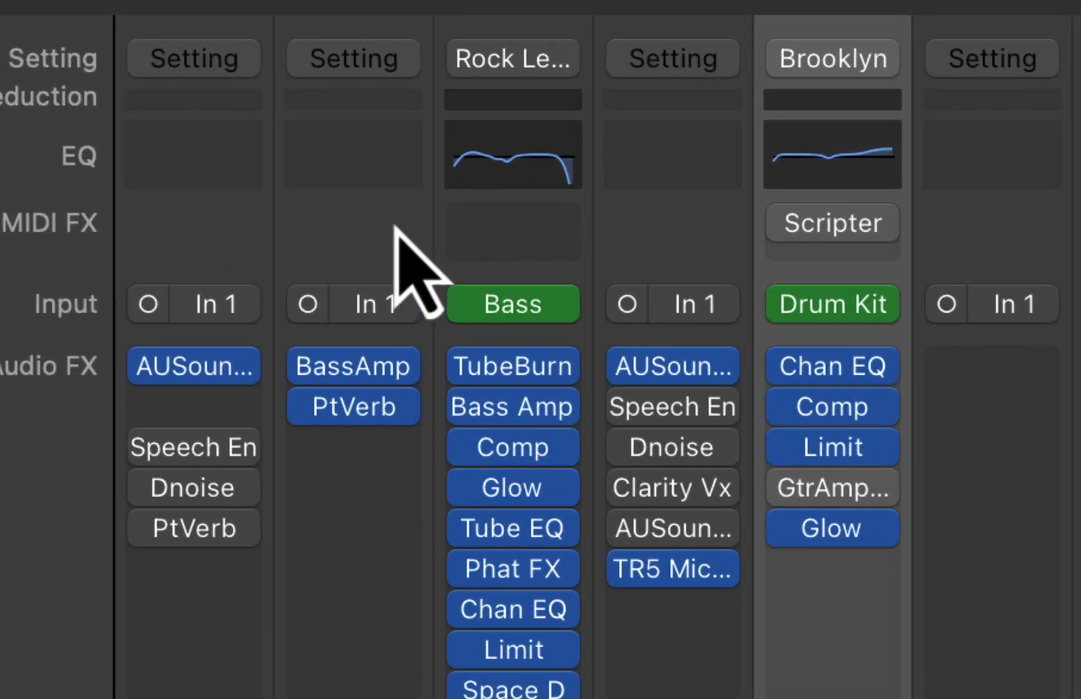
pyautogui.click(379, 64)
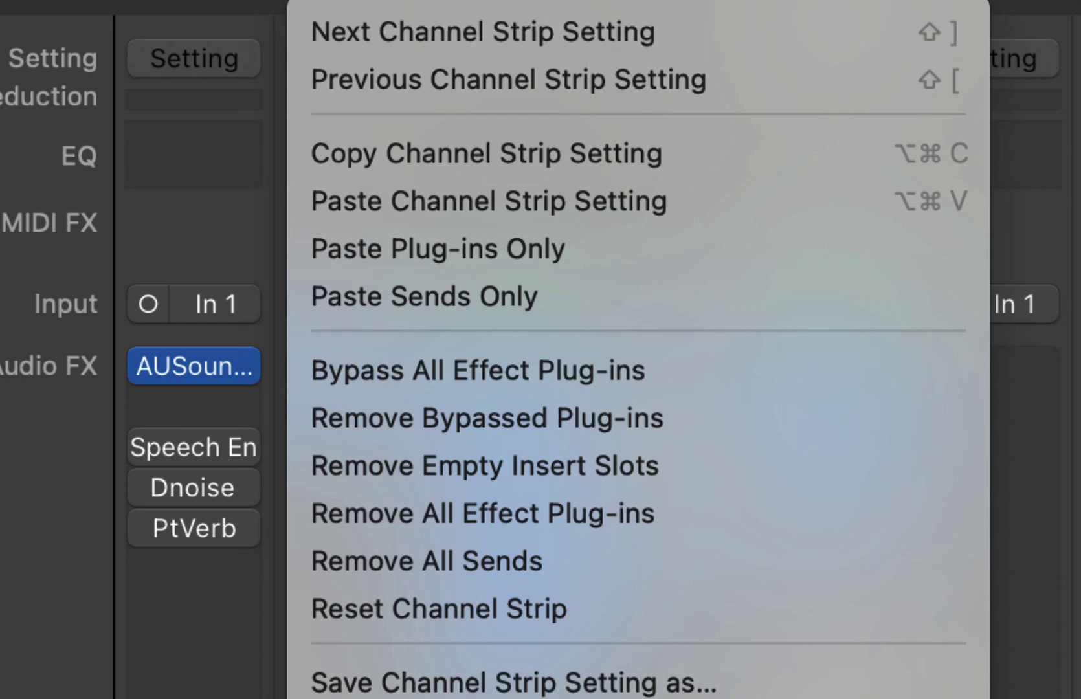
pyautogui.press('Escape')
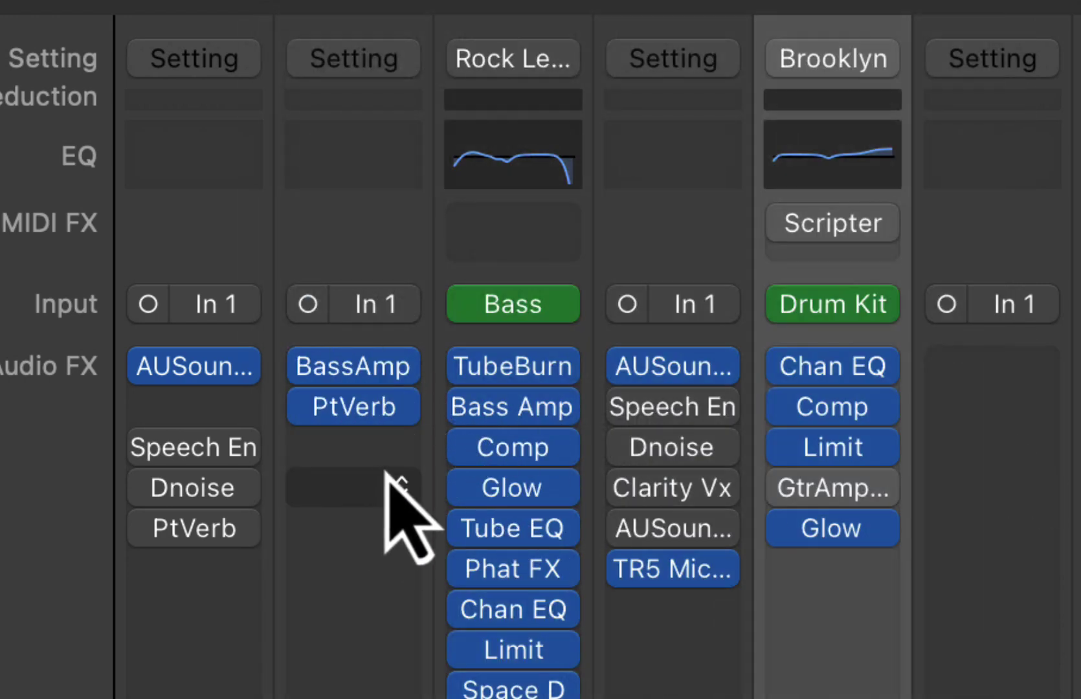
pyautogui.click(378, 65)
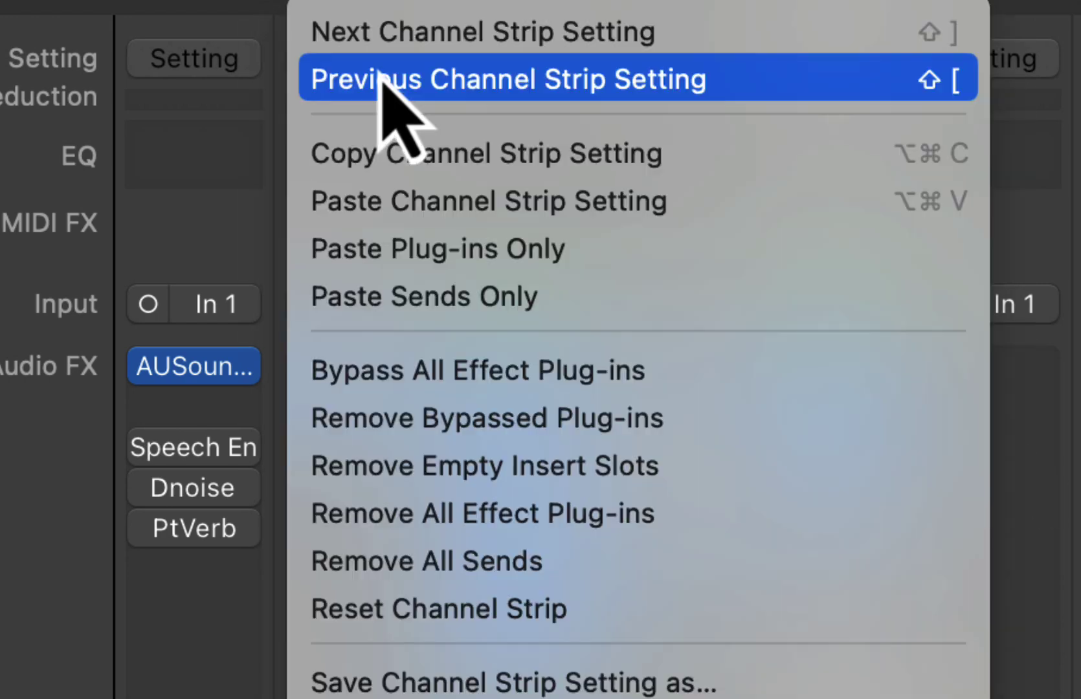
pyautogui.click(458, 205)
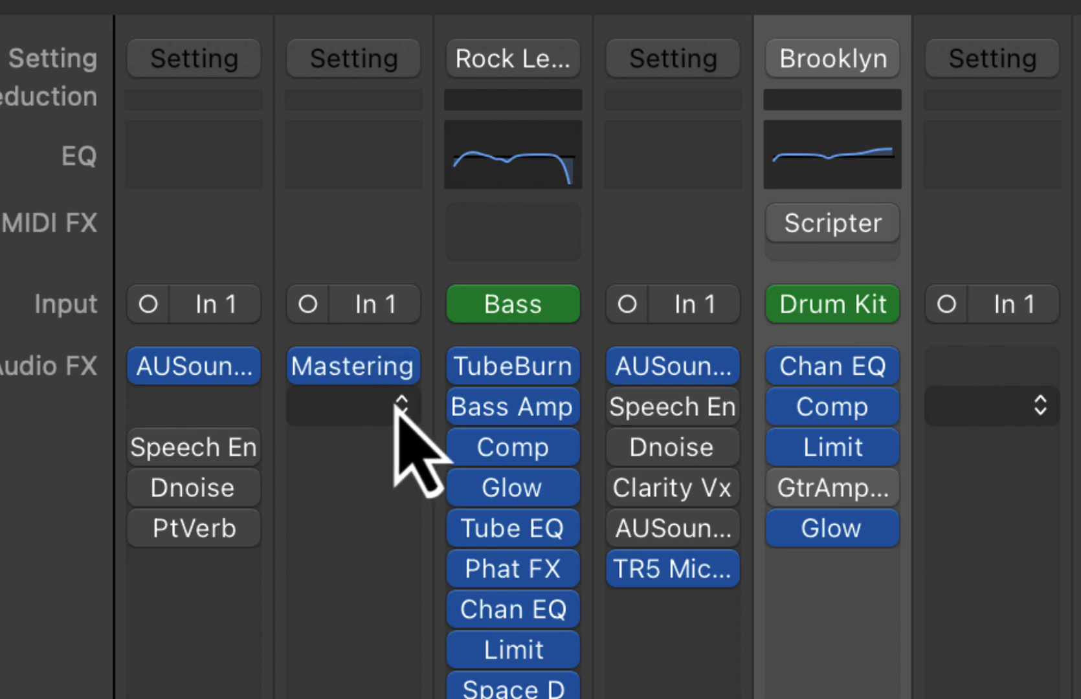
# - Examine the output and bus routing options of the virtual bass channel
pyautogui.moveTo(872, 449); pyautogui.dragTo(650, 537)
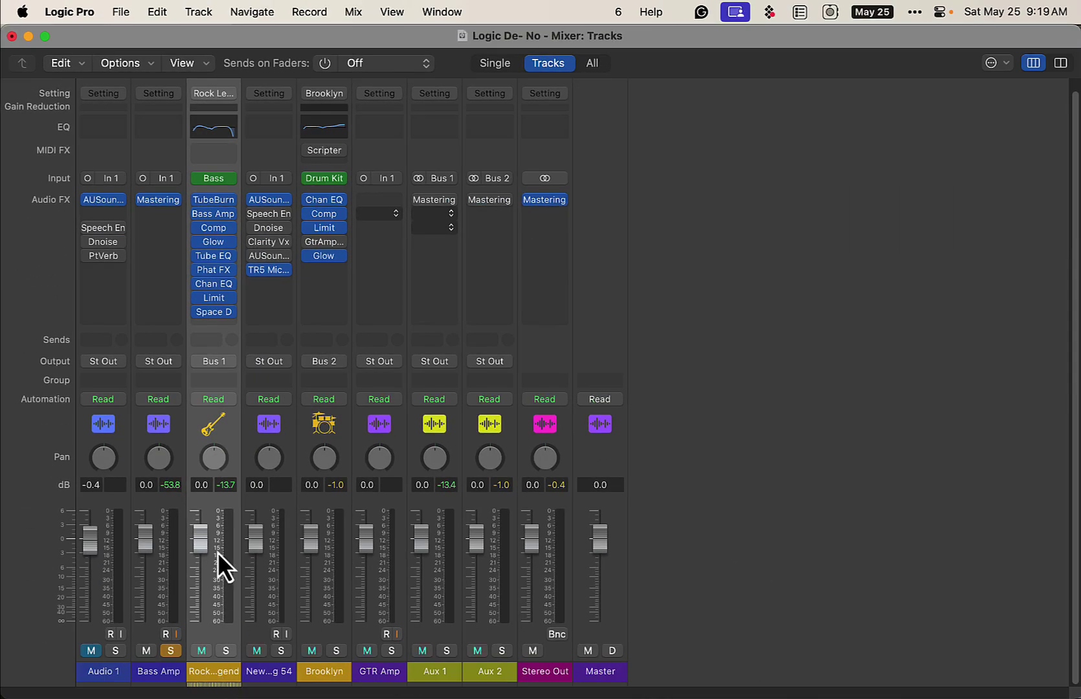
pyautogui.click(225, 361)
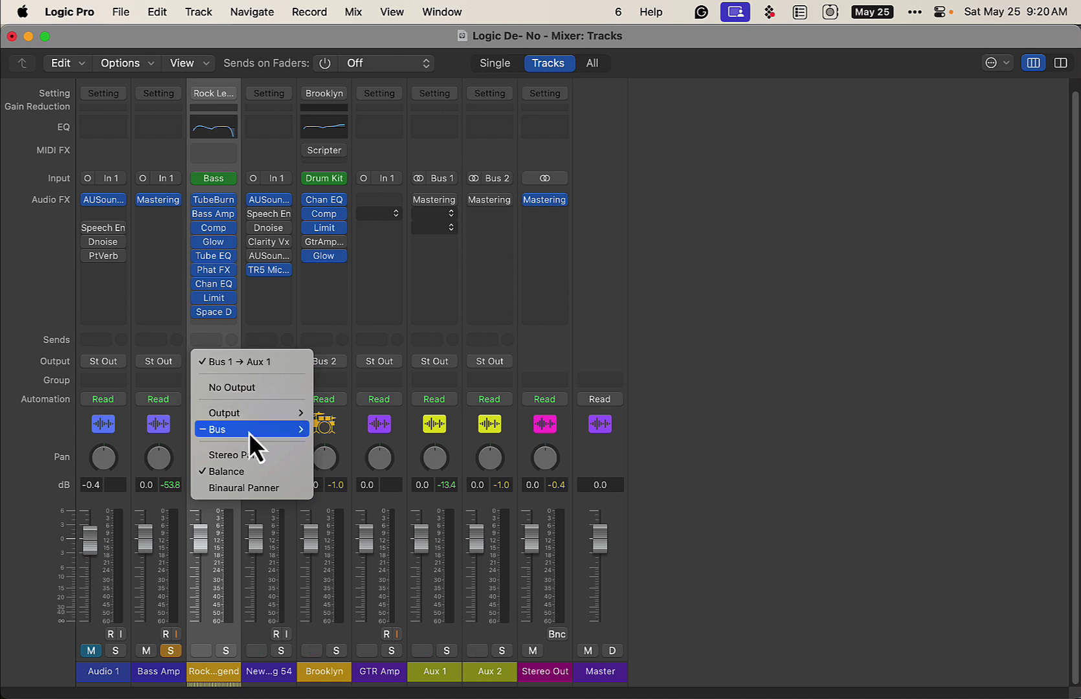
pyautogui.moveTo(247, 428)
pyautogui.click(350, 52)
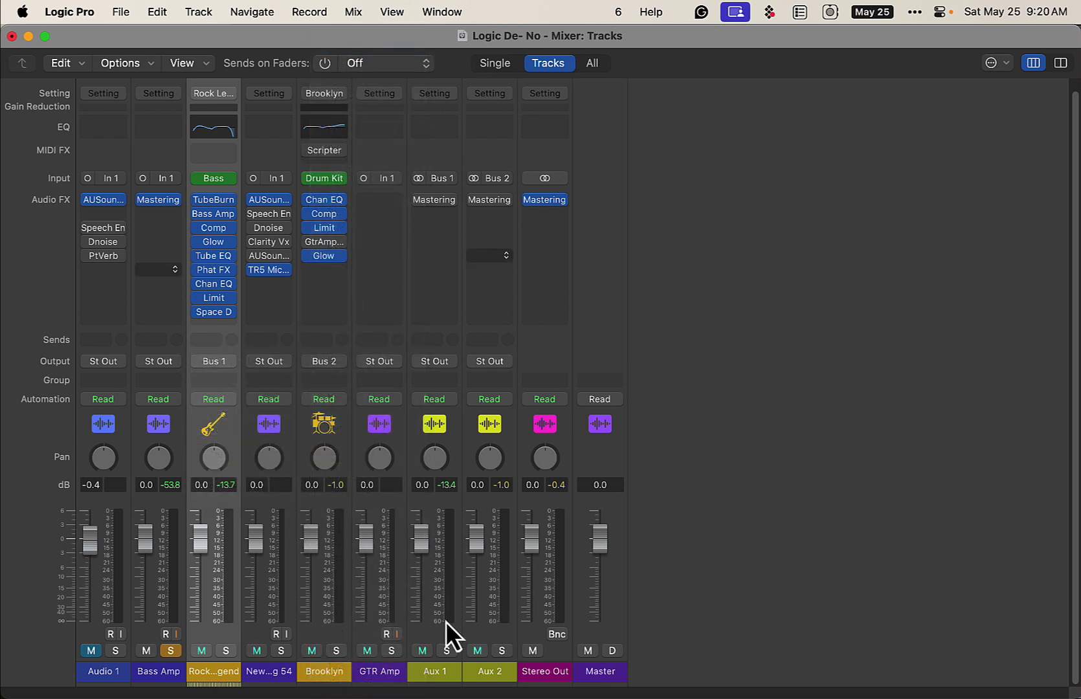
# - Paste the copied channel strip setting onto Aux 1 and reanalyze the section in its Mastering Assistant
pyautogui.click(447, 678)
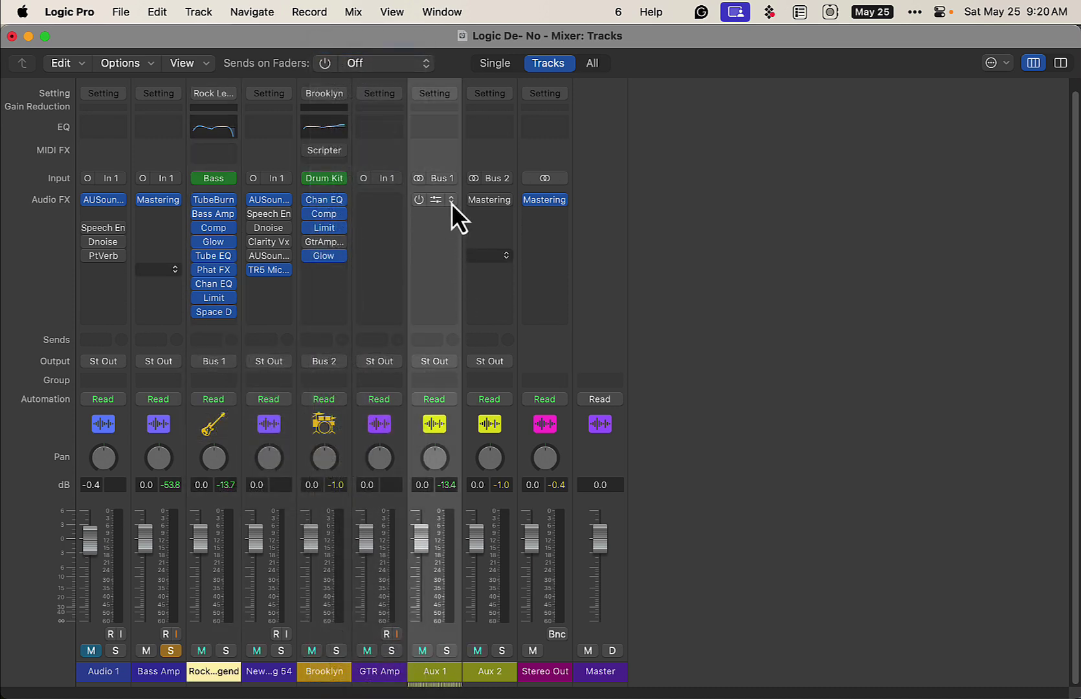
pyautogui.moveTo(442, 192)
pyautogui.click(445, 96)
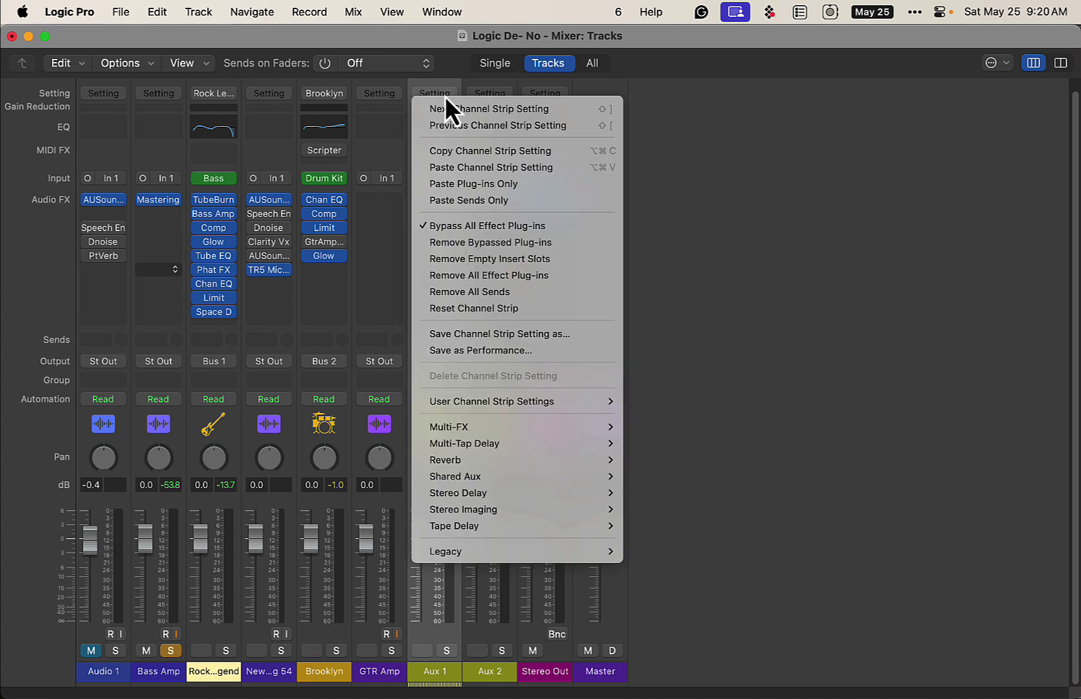
pyautogui.click(490, 172)
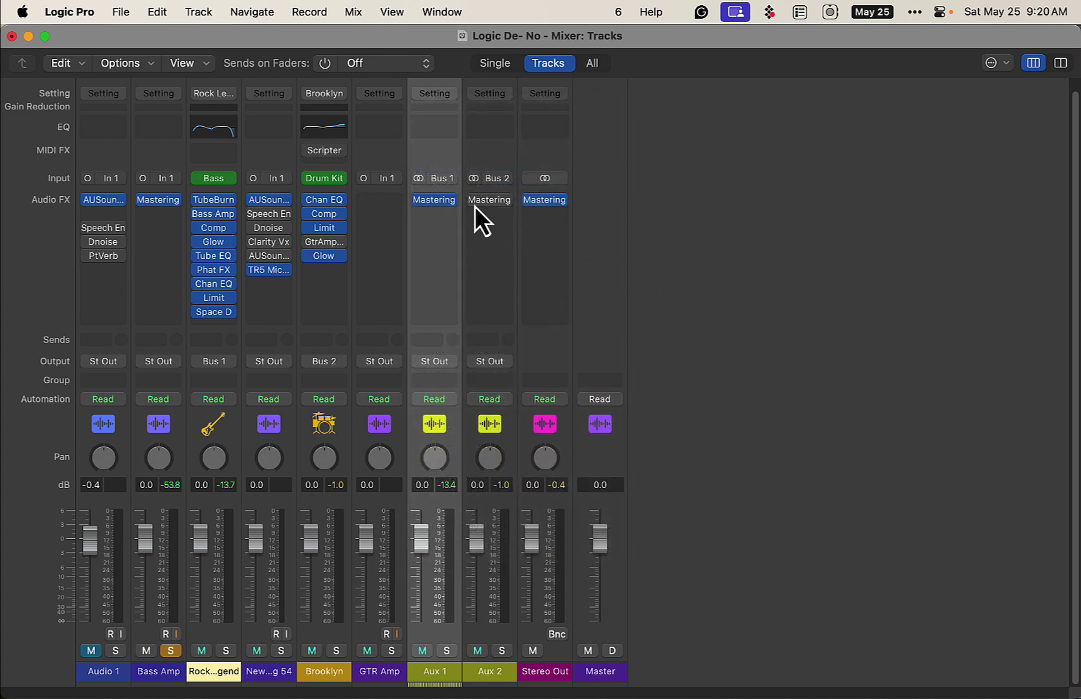
pyautogui.click(438, 201)
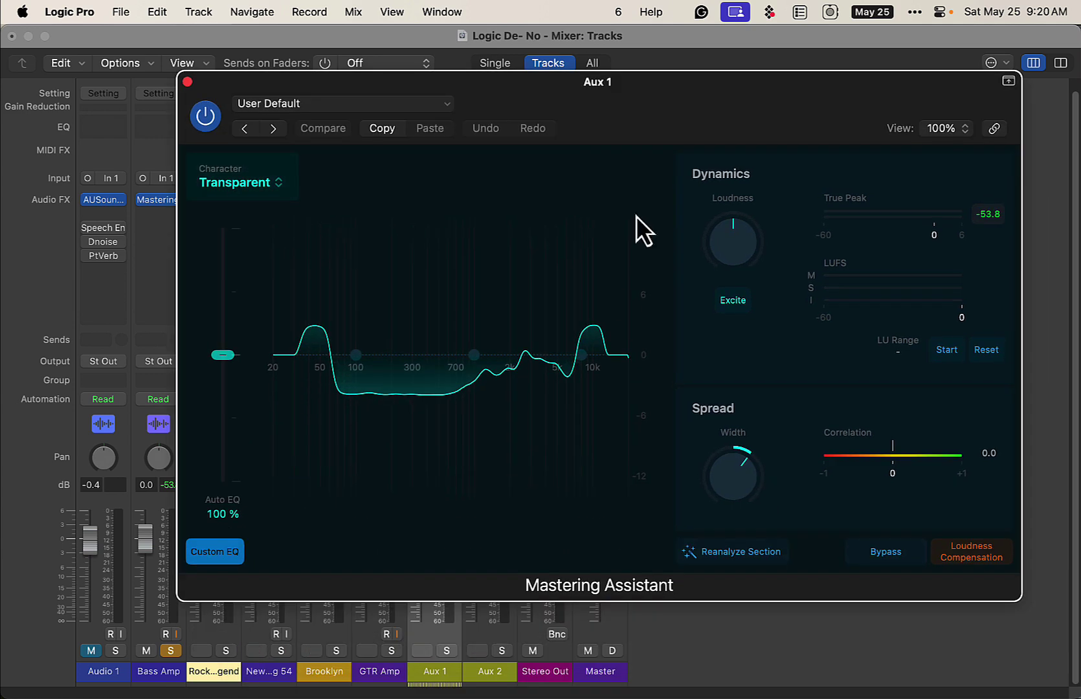
pyautogui.click(741, 552)
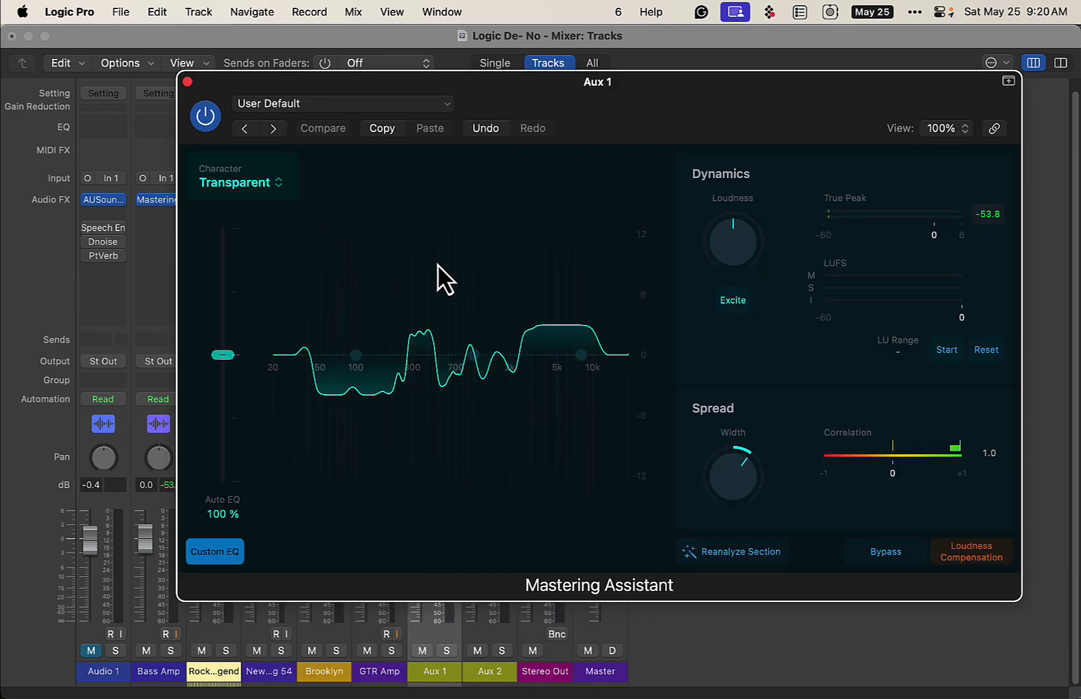
# - Enable Loudness Compensation in Aux 1's Mastering Assistant and compare the sound with the plug-in bypassed and active
pyautogui.click(966, 561)
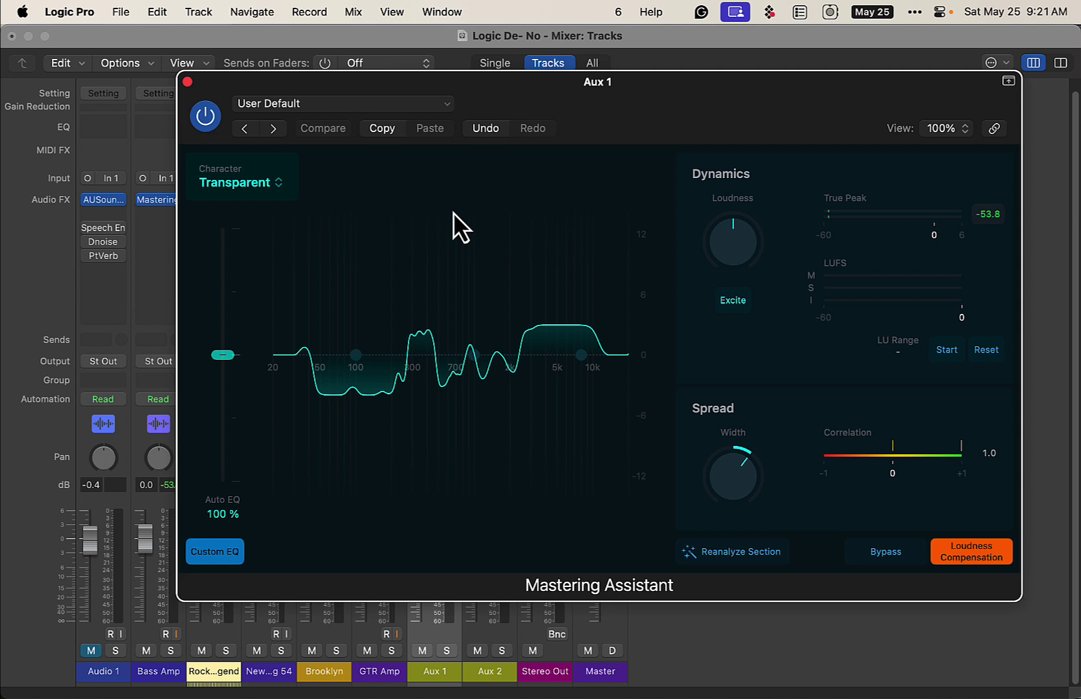
pyautogui.click(197, 119)
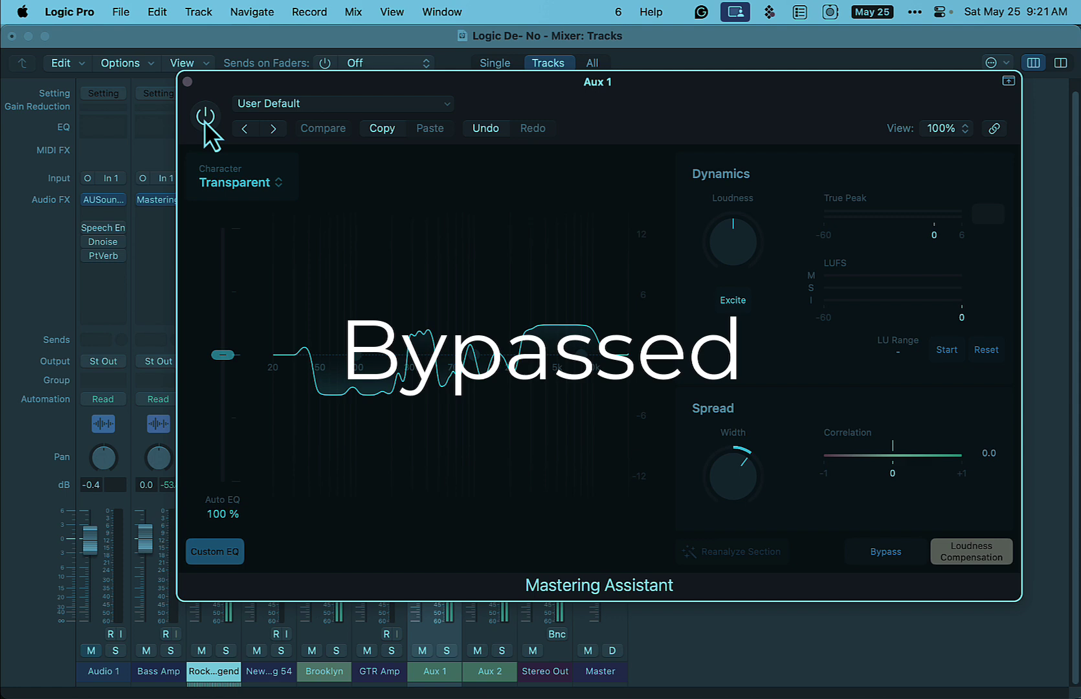
pyautogui.click(205, 120)
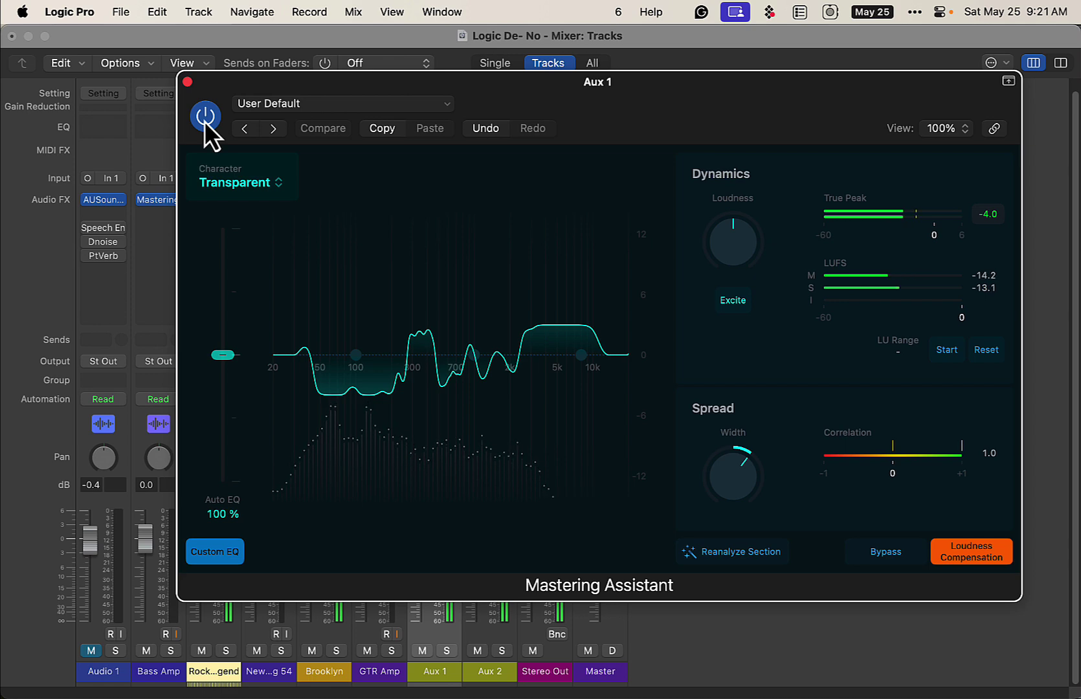
pyautogui.click(188, 82)
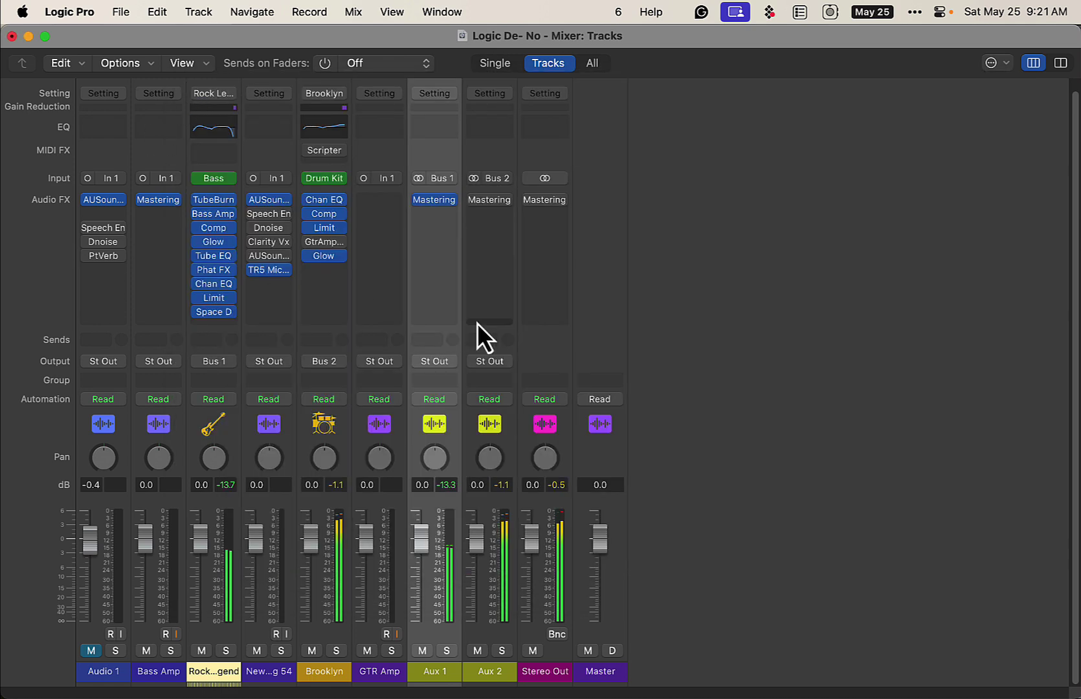
# - Toggle the Mastering Assistant inserts on Aux 1 and Aux 2 to compare the mix with and without them
pyautogui.click(469, 200)
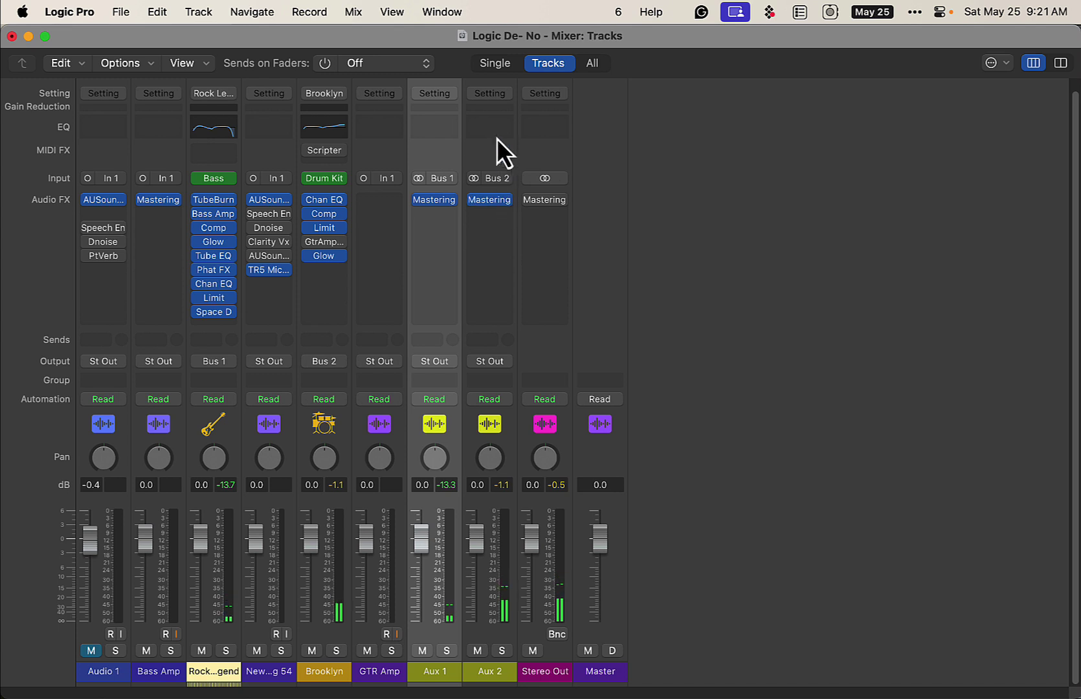
pyautogui.click(487, 205)
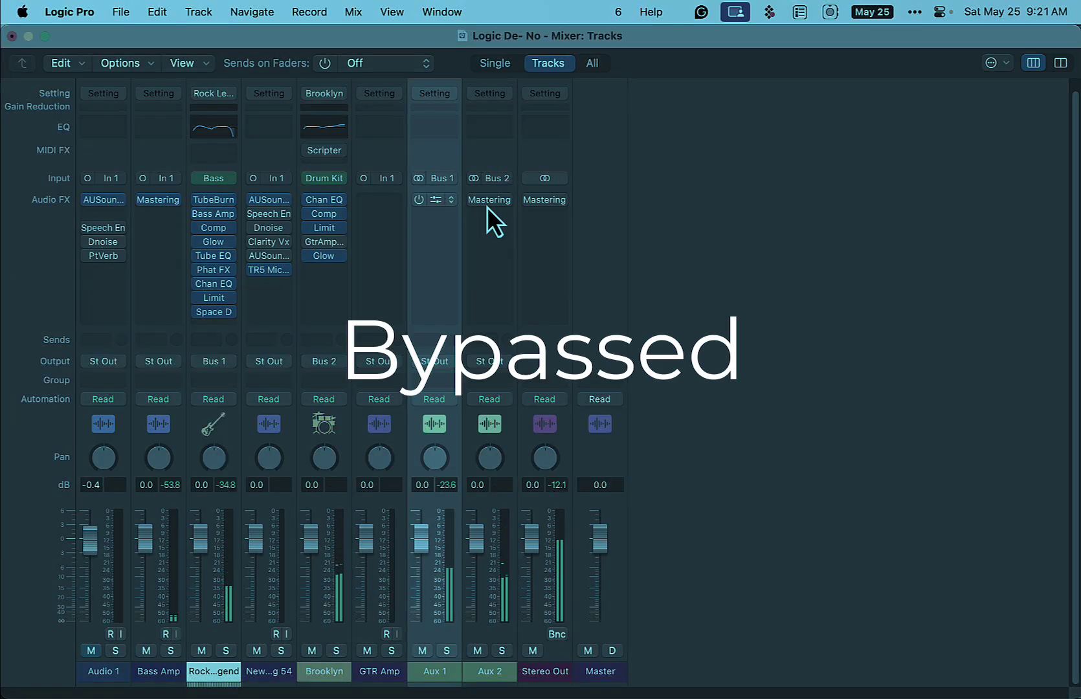
pyautogui.moveTo(474, 205)
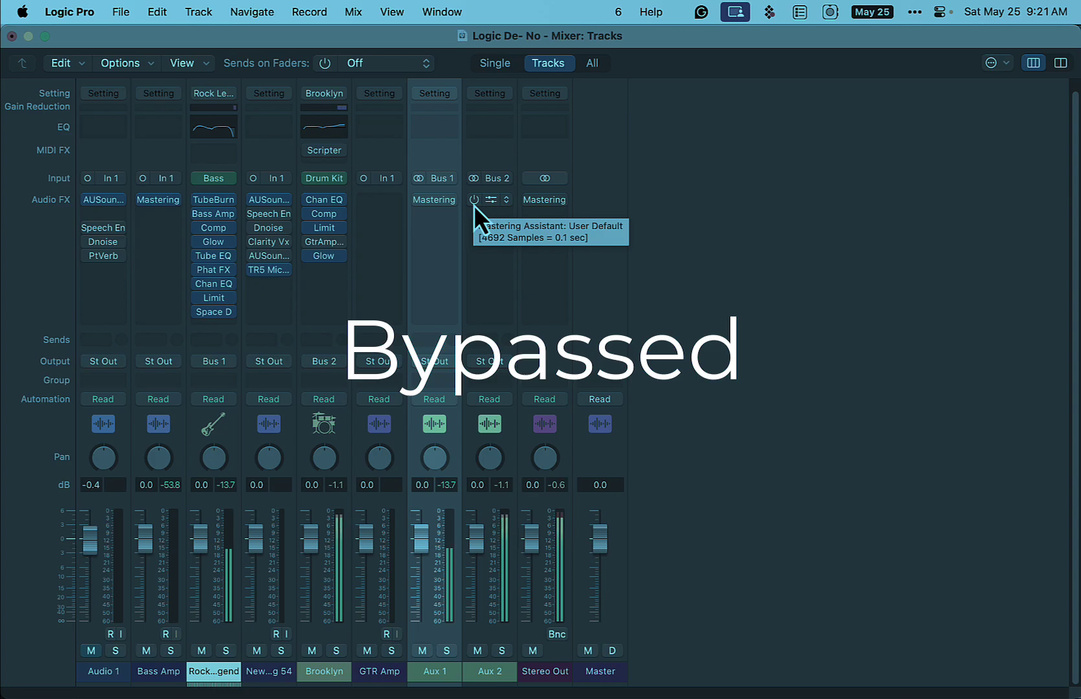
pyautogui.click(473, 202)
pyautogui.click(416, 201)
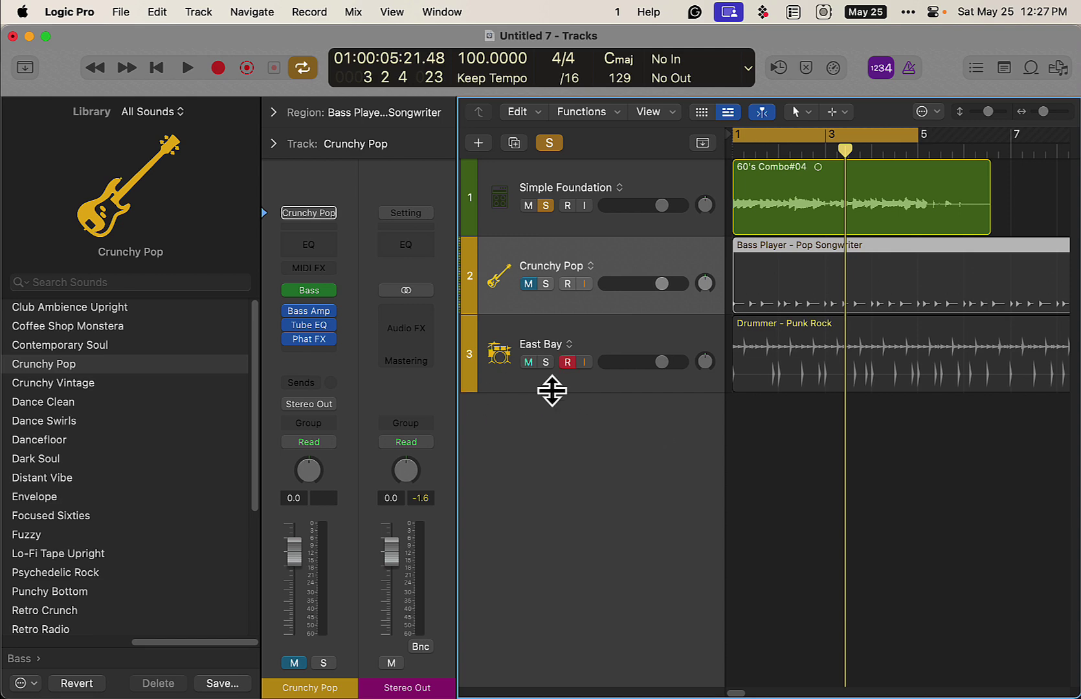
# - Clear the Crunchy Pop mute and Simple Foundation solo, and list the Clean Bass patches for the Simple Foundation track
pyautogui.click(530, 283)
pyautogui.click(545, 205)
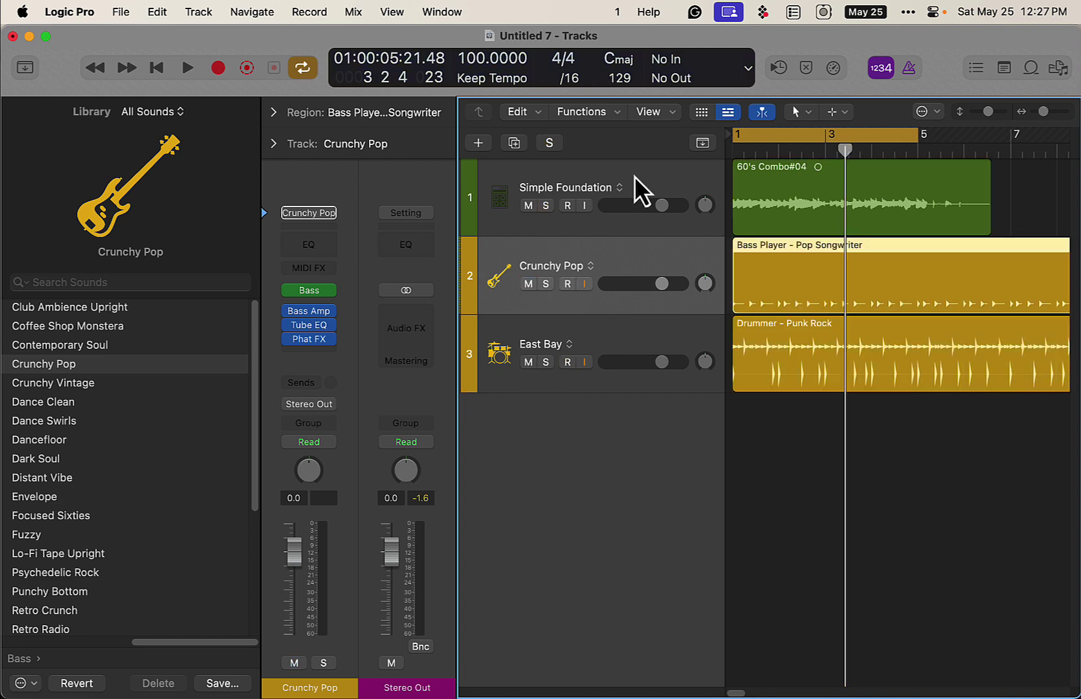
pyautogui.click(640, 193)
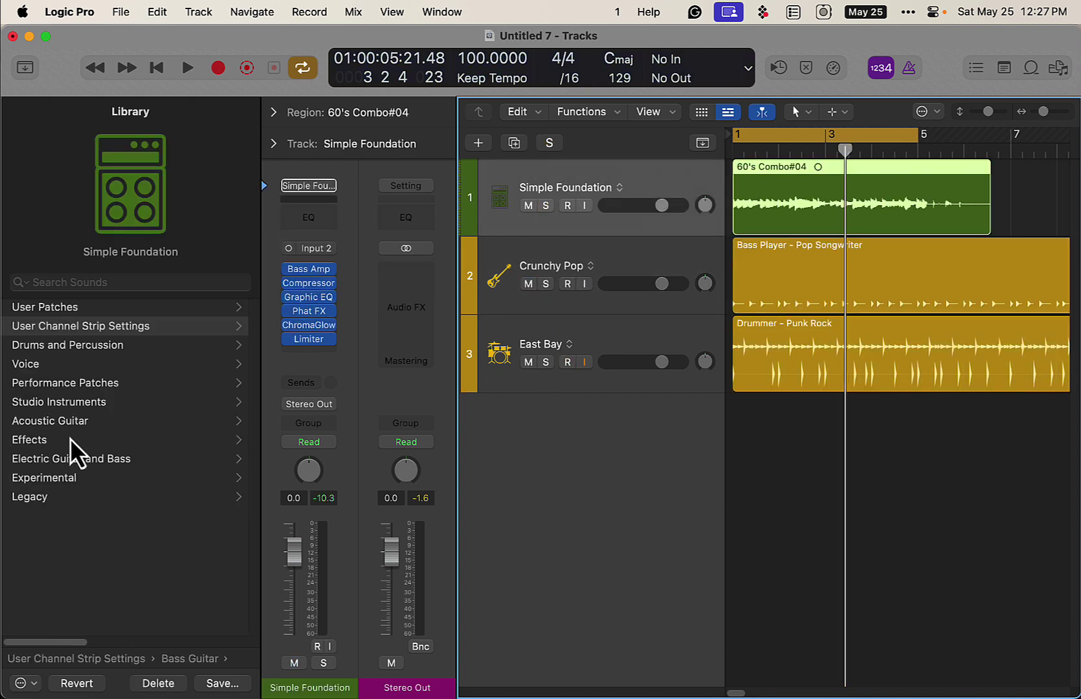
pyautogui.click(107, 459)
pyautogui.click(55, 387)
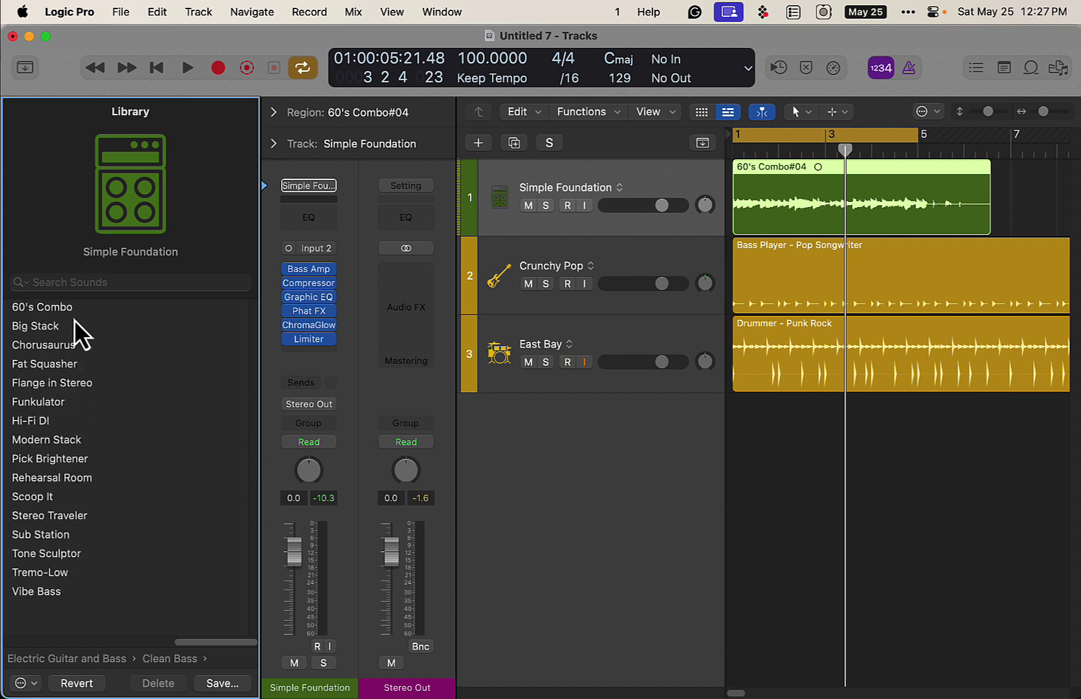
# - Try the Club Ambience Upright patch on the Crunchy Pop bass track and replace it with Crunchy Vintage
pyautogui.click(633, 261)
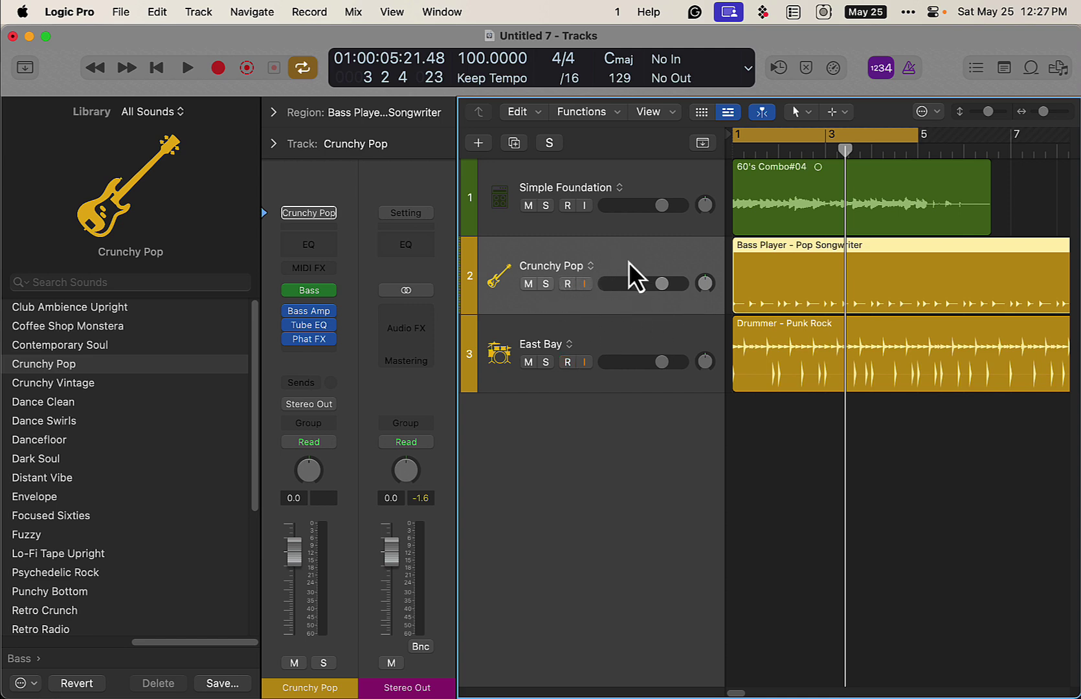
pyautogui.moveTo(257, 496); pyautogui.dragTo(241, 374)
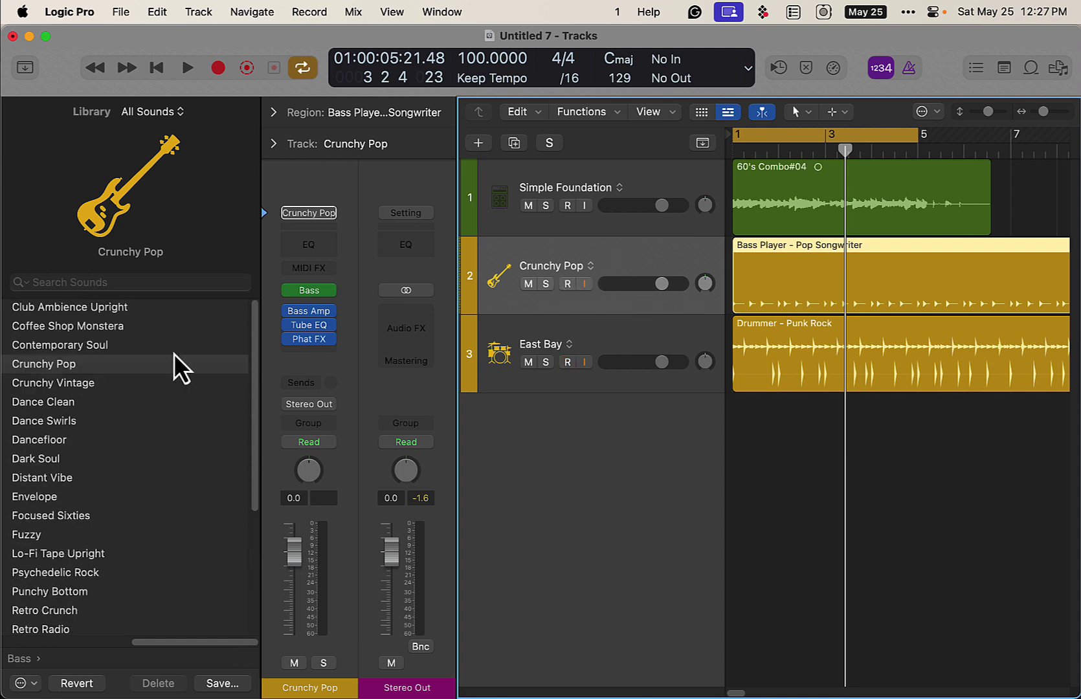
pyautogui.click(114, 310)
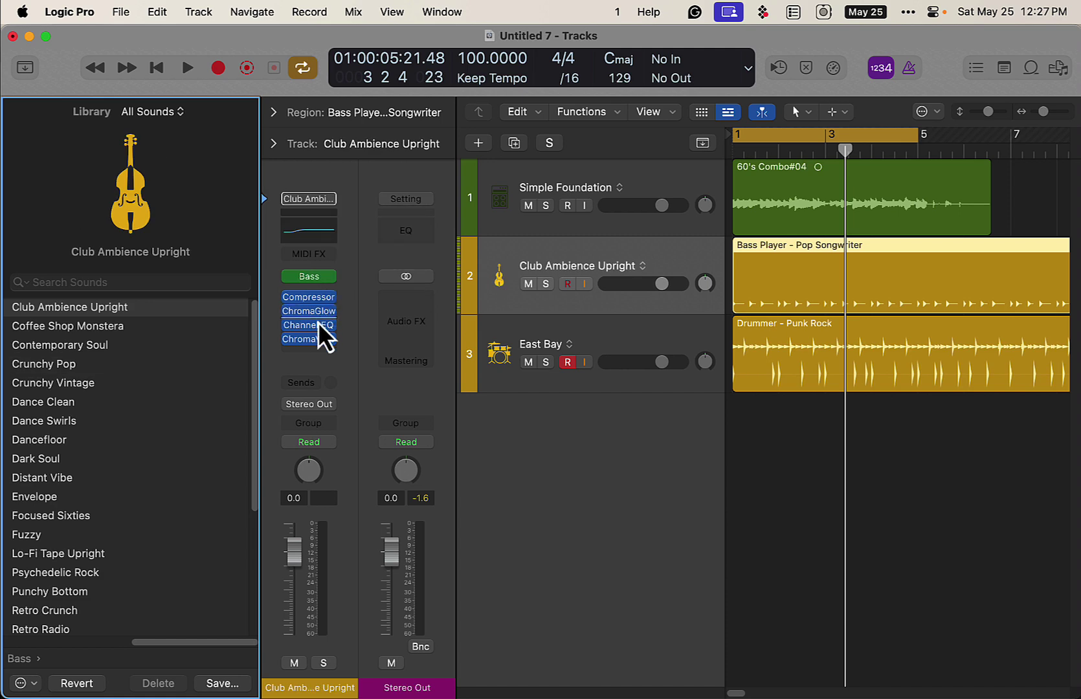
pyautogui.click(108, 385)
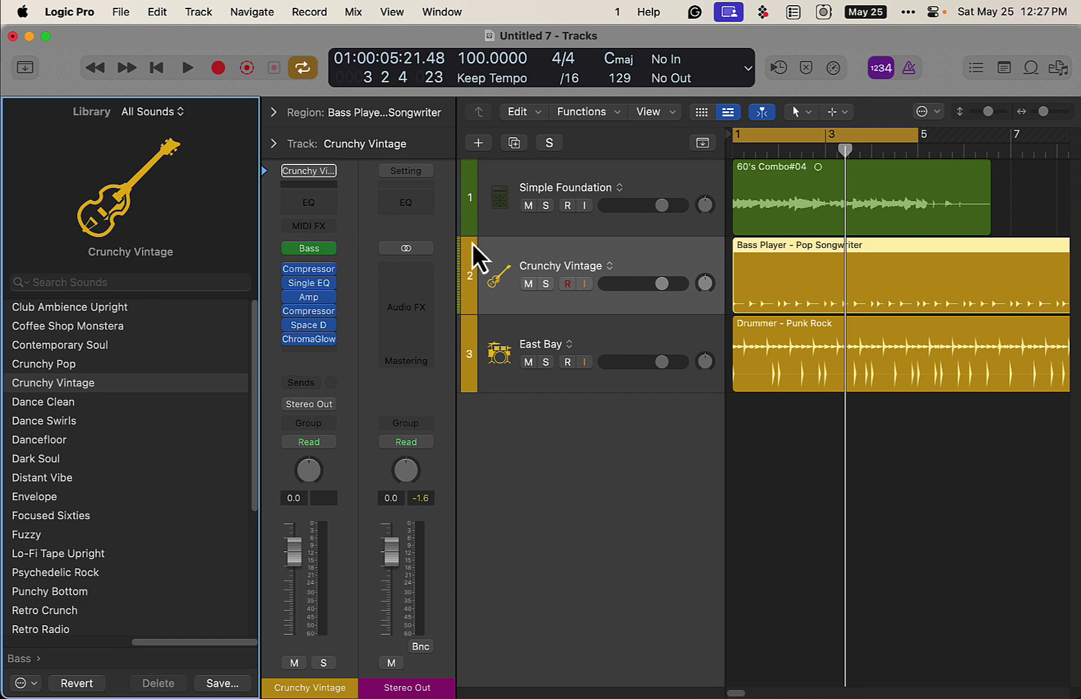
# - Copy the Crunchy Vintage channel strip setting and paste only its plug-ins onto the Simple Foundation channel in the mixer
pyautogui.press('x')
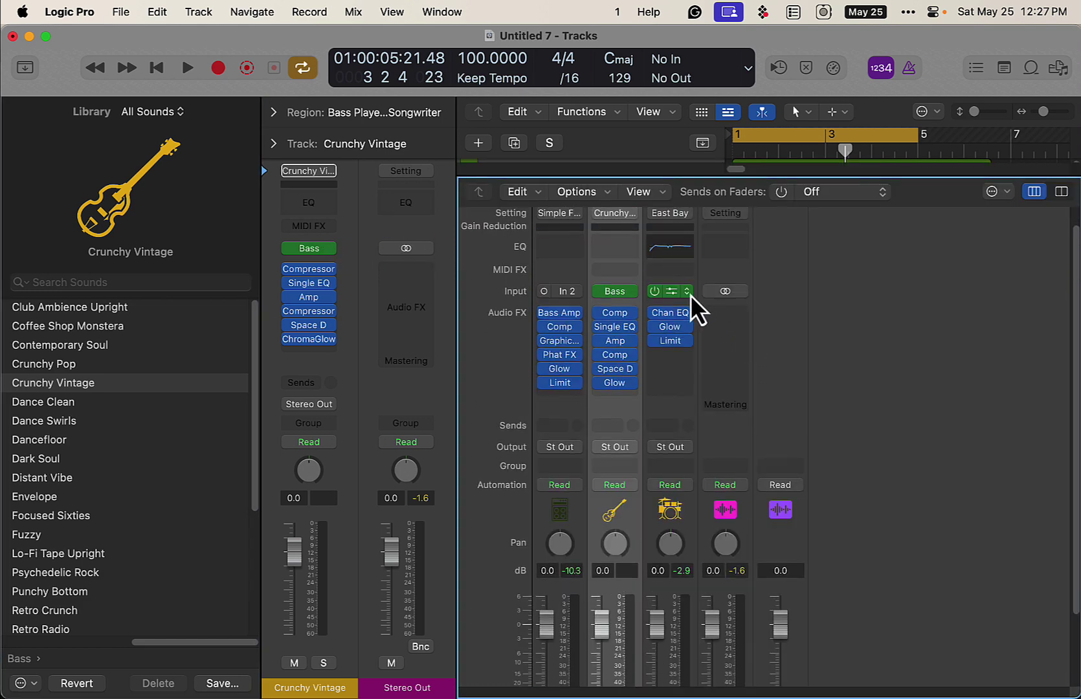
pyautogui.click(670, 213)
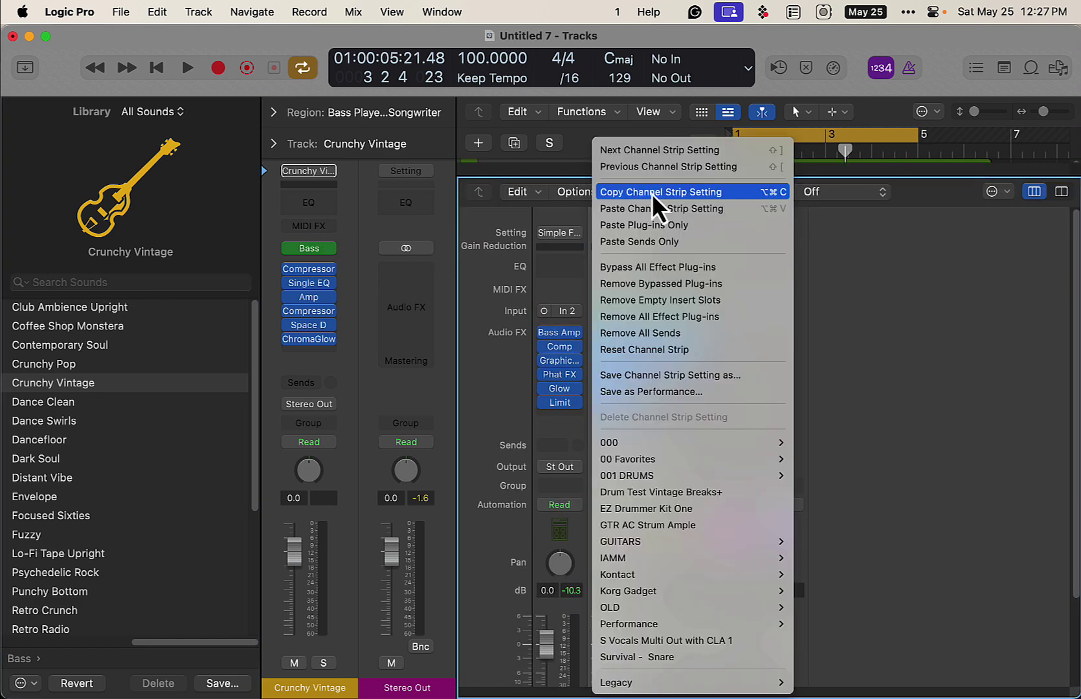
pyautogui.click(689, 197)
pyautogui.click(573, 234)
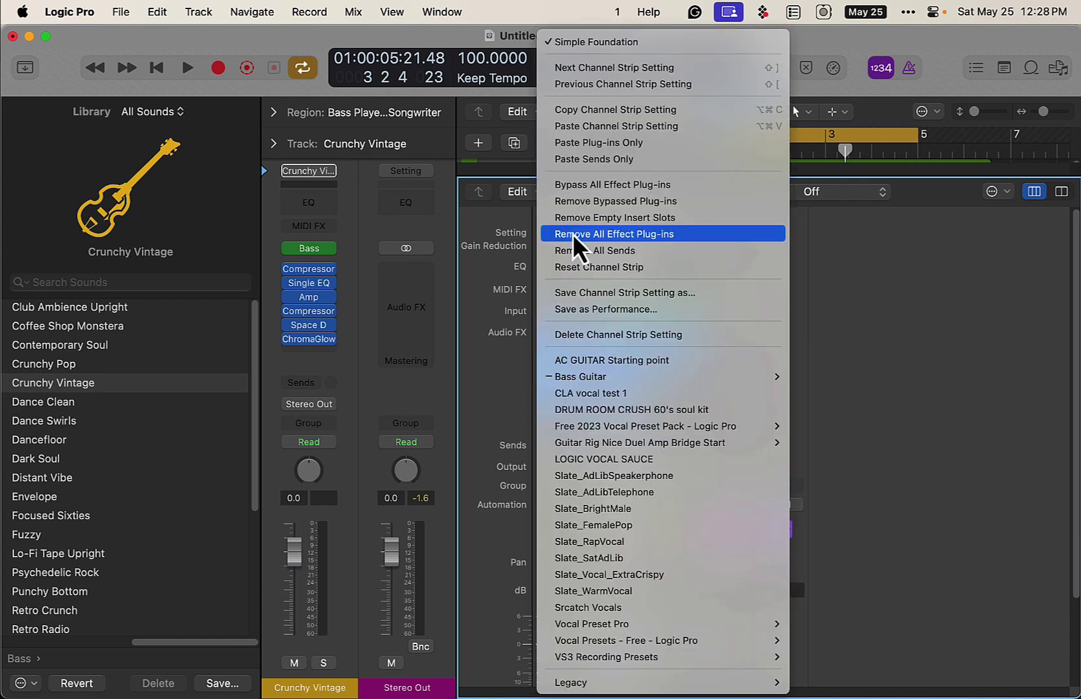
pyautogui.click(605, 142)
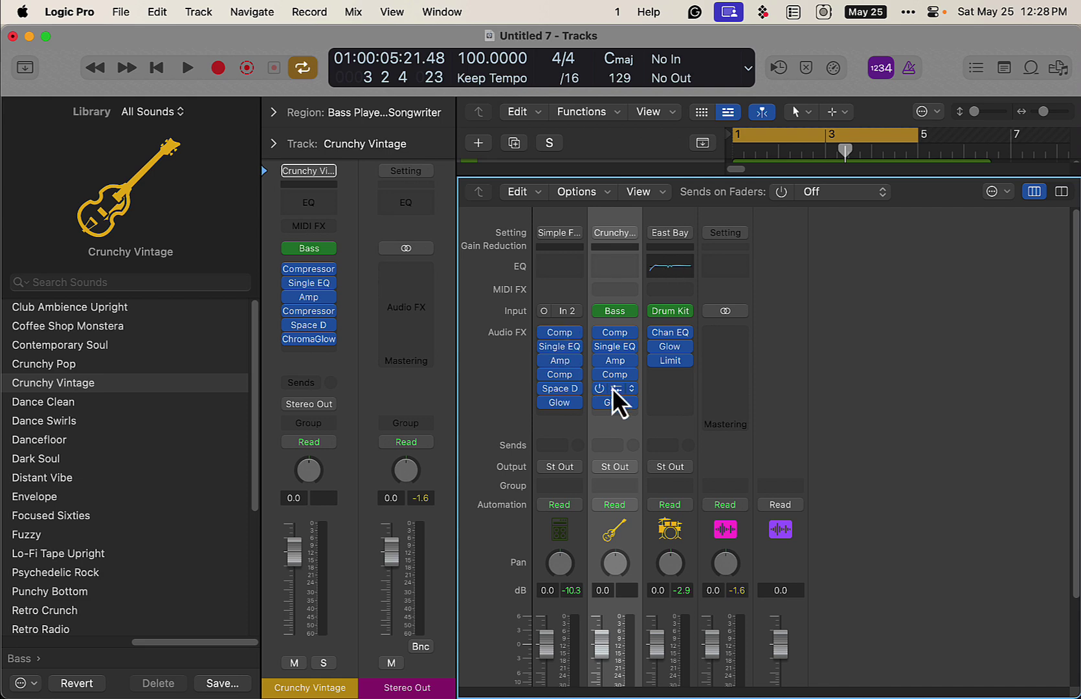
# - Save the audio bass channel strip setting as Crunchy Vintage in the Bass Guitar folder
pyautogui.click(570, 233)
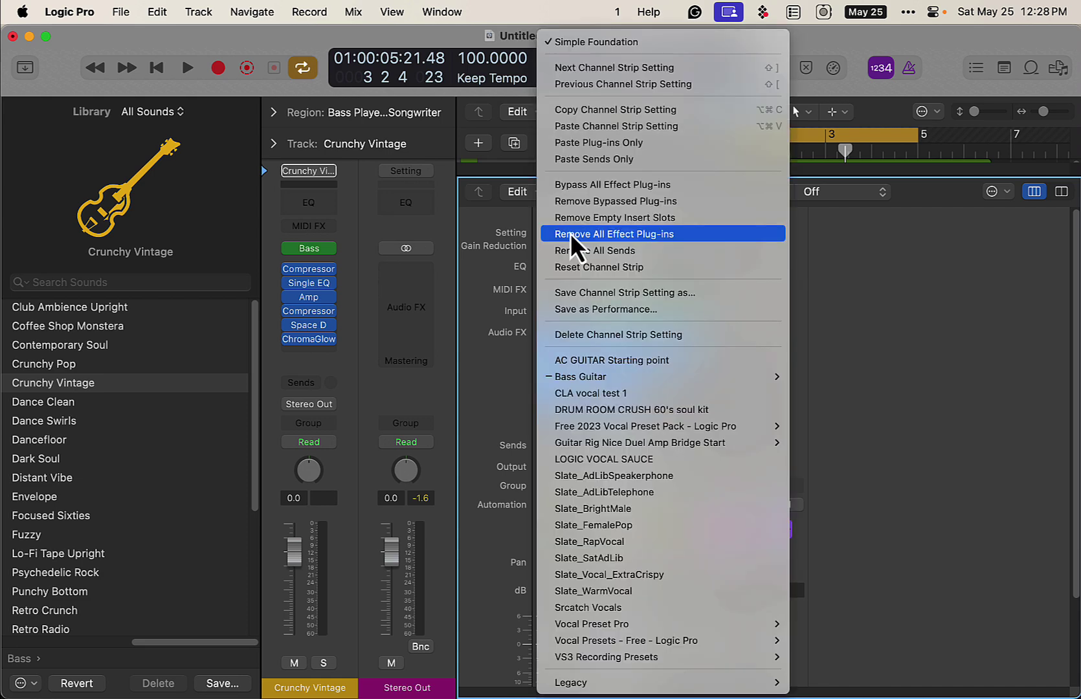
pyautogui.click(610, 293)
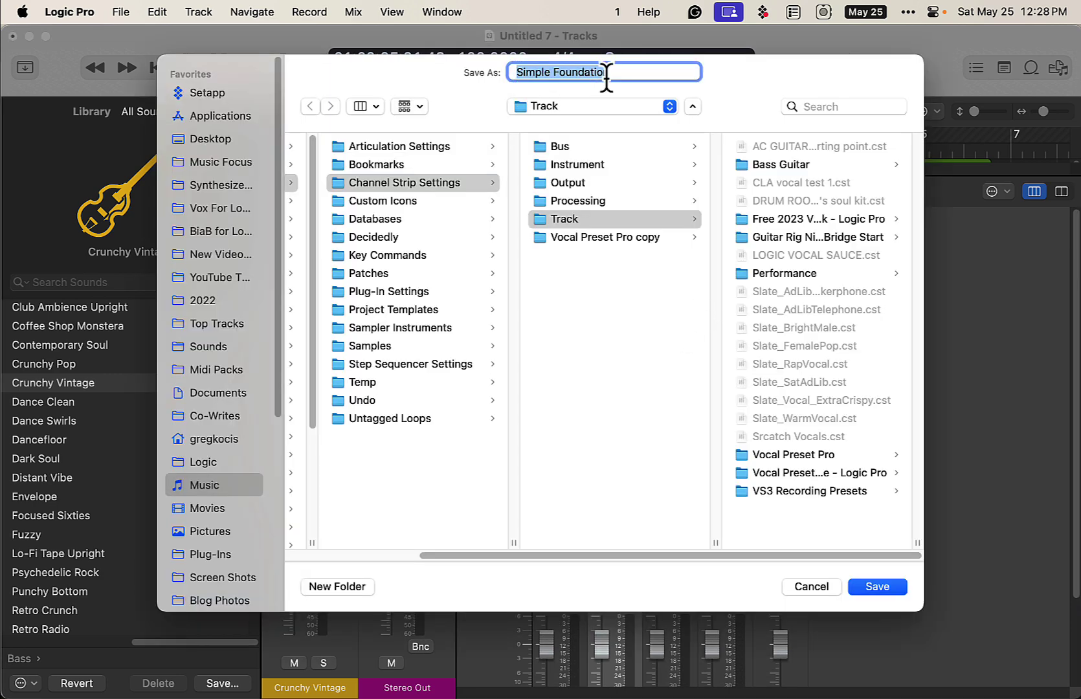
pyautogui.click(777, 167)
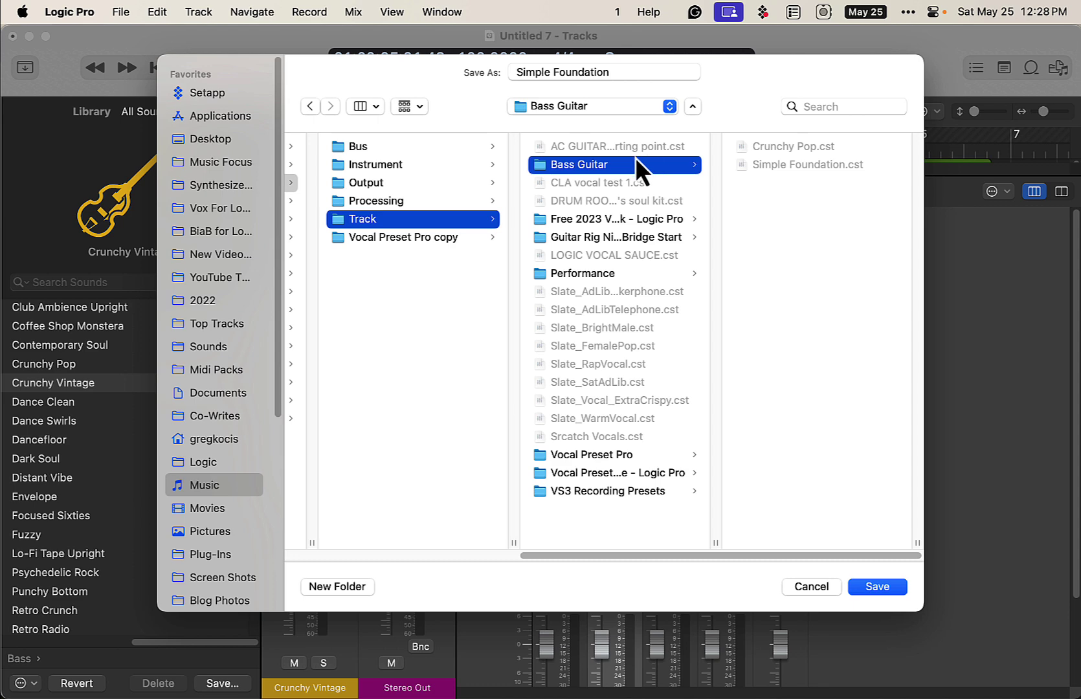
pyautogui.click(614, 72)
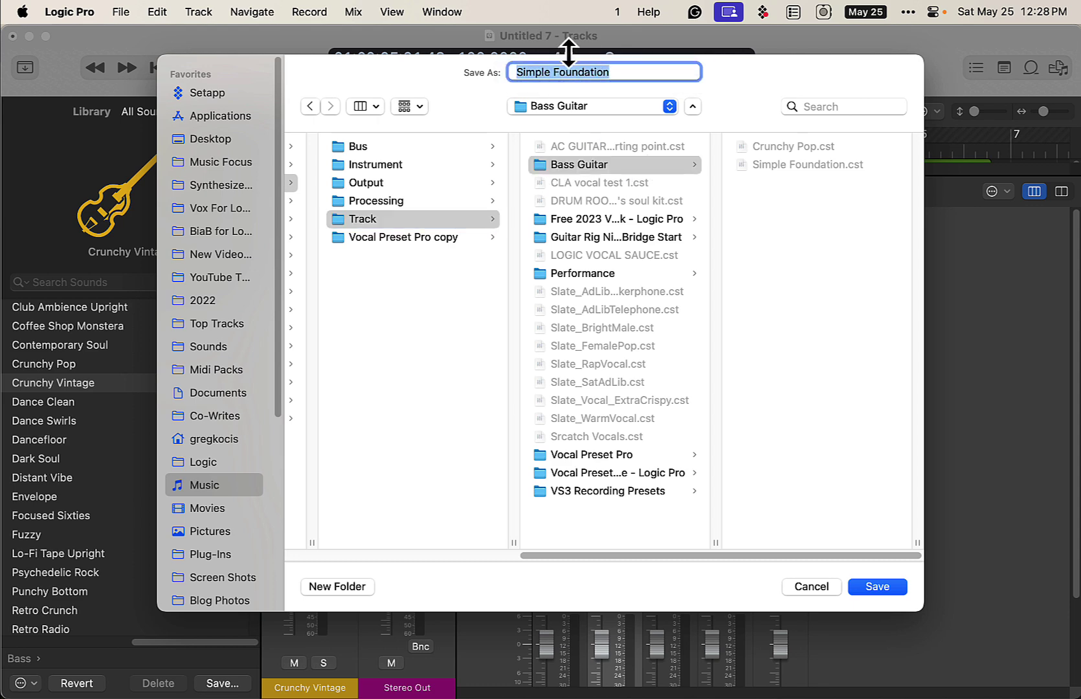
pyautogui.write('C')
pyautogui.press('Escape')
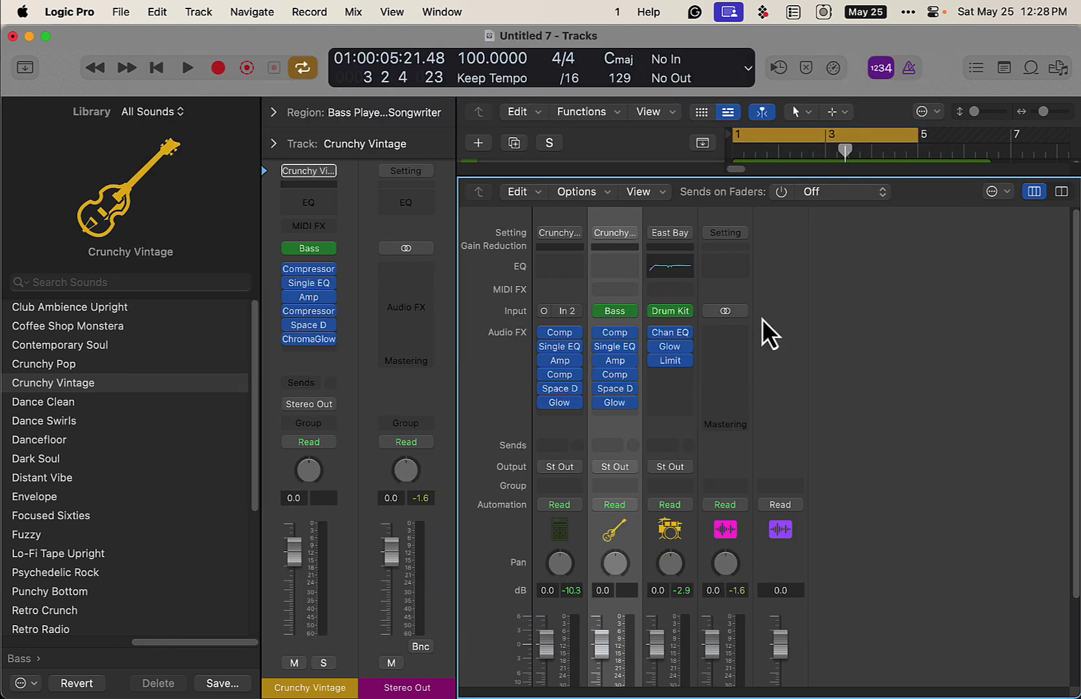
# - Mute the virtual bass channel, bypass all plug-ins on the audio bass channel, and play the song without them
pyautogui.scroll(-3, 767, 331)
pyautogui.click(602, 650)
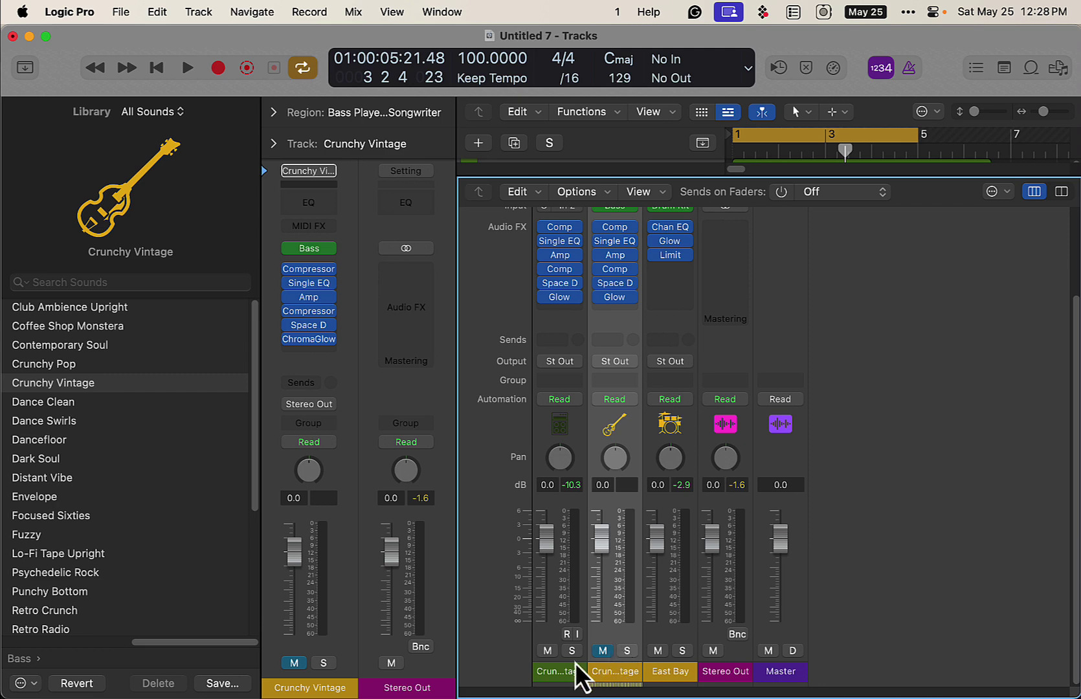
pyautogui.scroll(2, 573, 676)
pyautogui.scroll(-2, 573, 676)
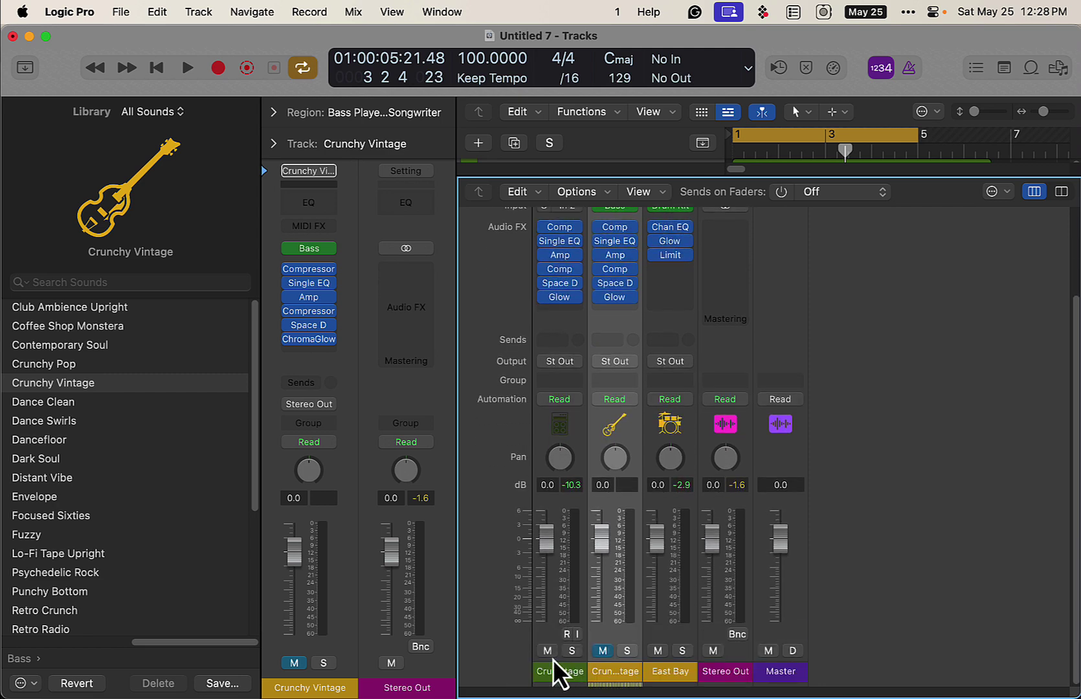
pyautogui.scroll(2, 562, 656)
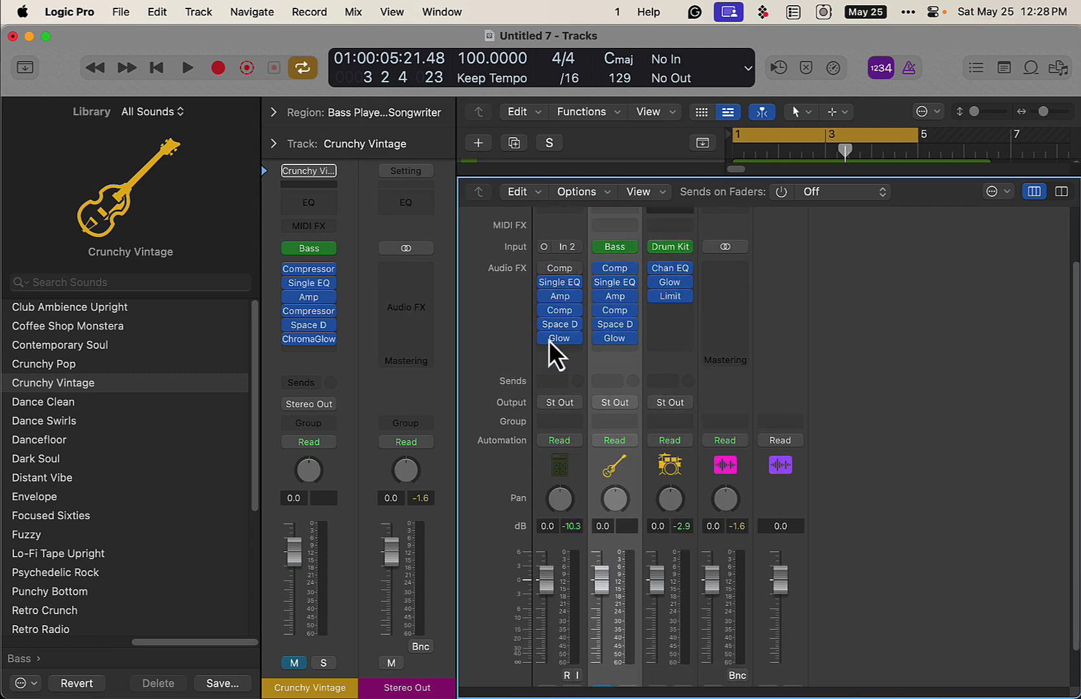
pyautogui.keyDown('alt'); pyautogui.click(544, 282); pyautogui.keyUp('alt')
pyautogui.press('space')
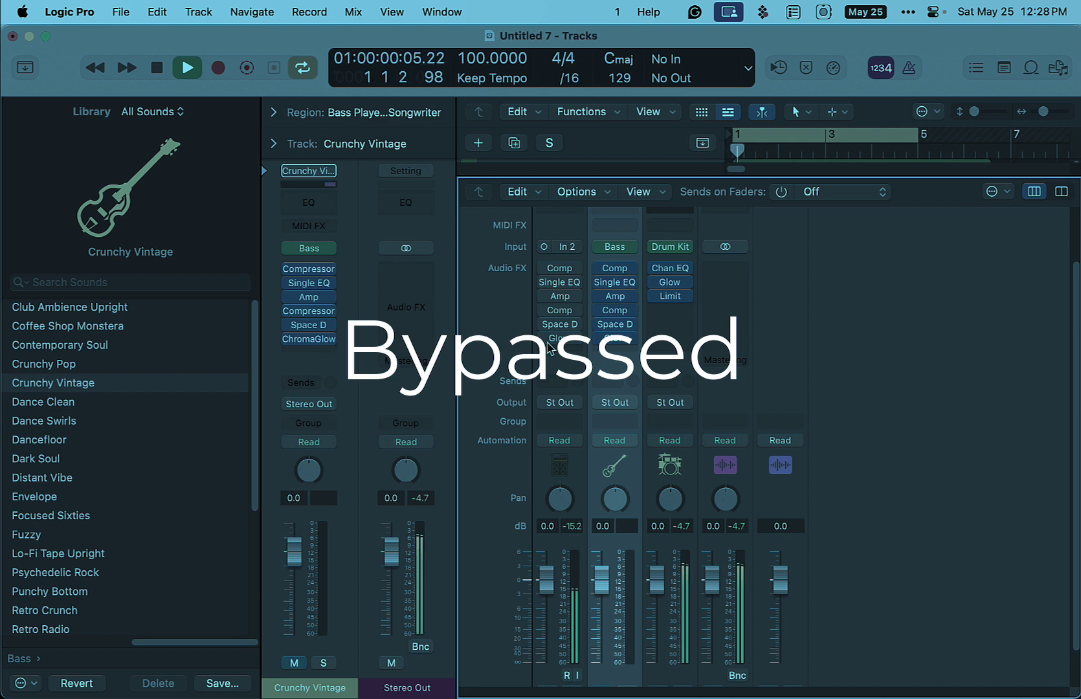
pyautogui.press('x')
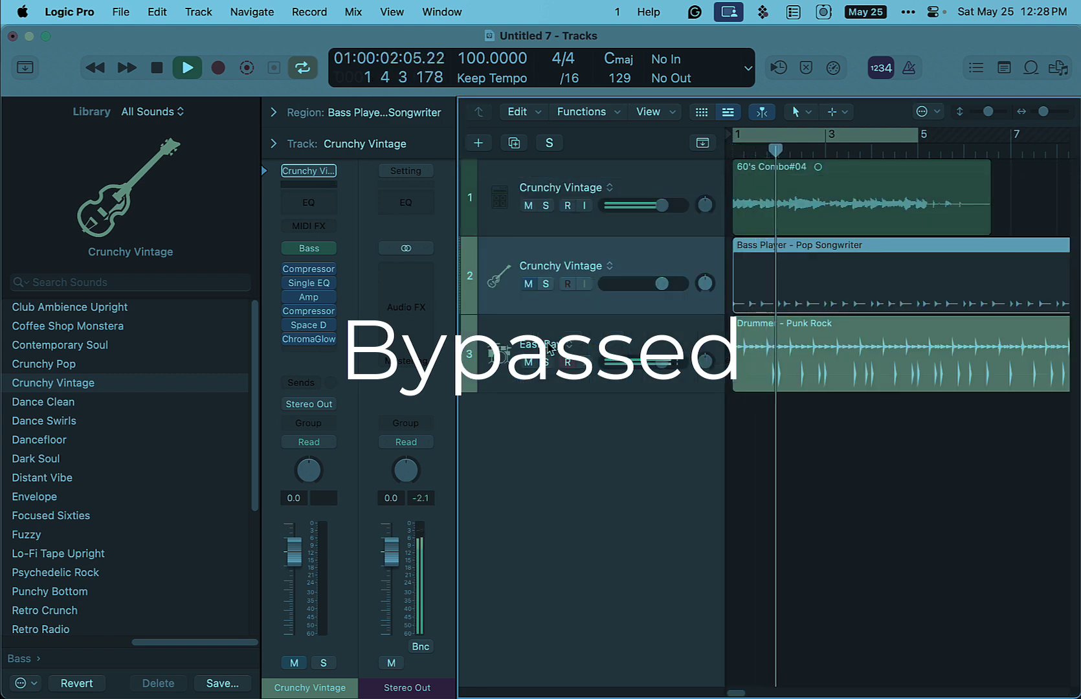
# - Reactivate all plug-ins on the audio bass track and play the song with the Crunchy Vintage sound
pyautogui.click(643, 176)
pyautogui.press('space')
pyautogui.moveTo(292, 270); pyautogui.dragTo(362, 369)
pyautogui.press('space')
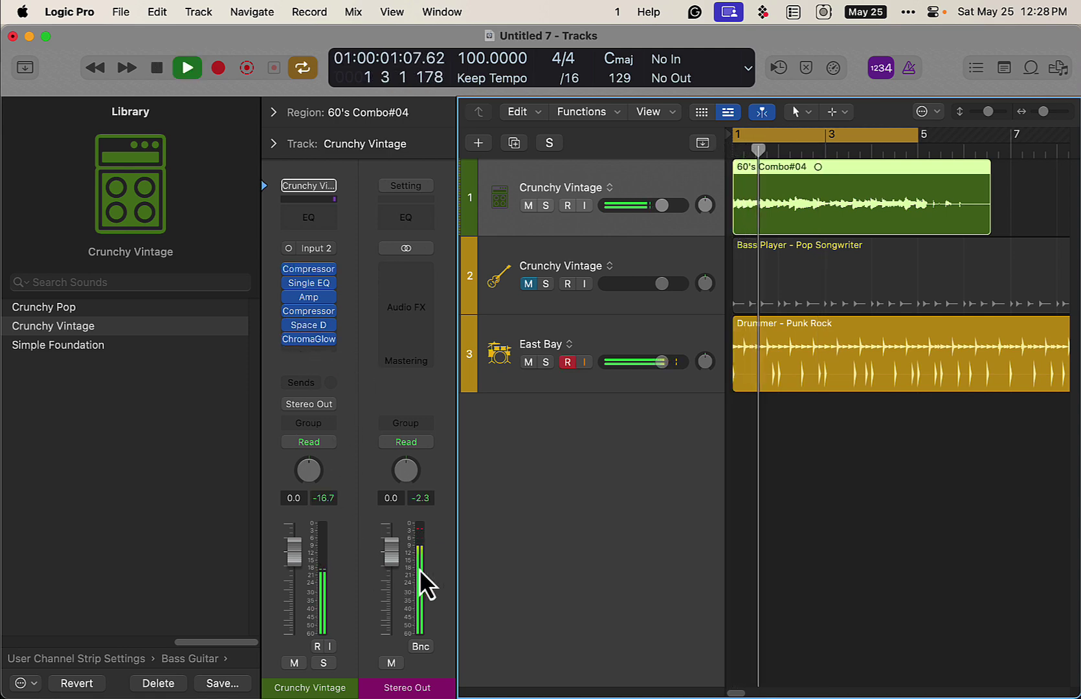
# - Solo the audio bass track and audition the saved Crunchy Pop and Simple Foundation channel strip settings on it
pyautogui.click(324, 663)
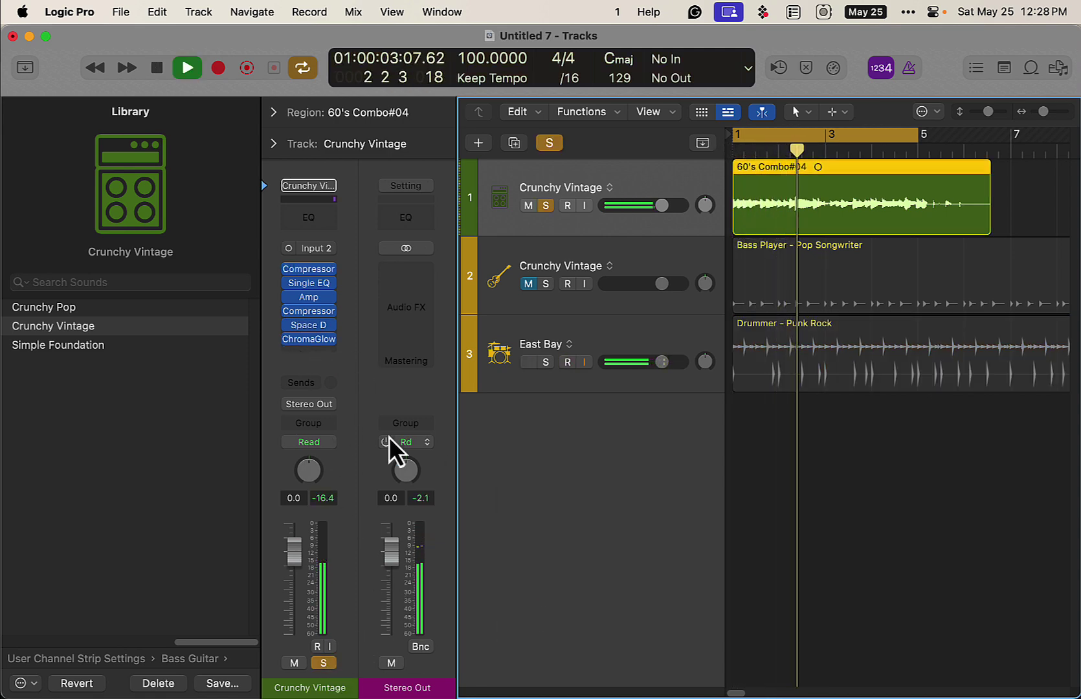
pyautogui.click(105, 308)
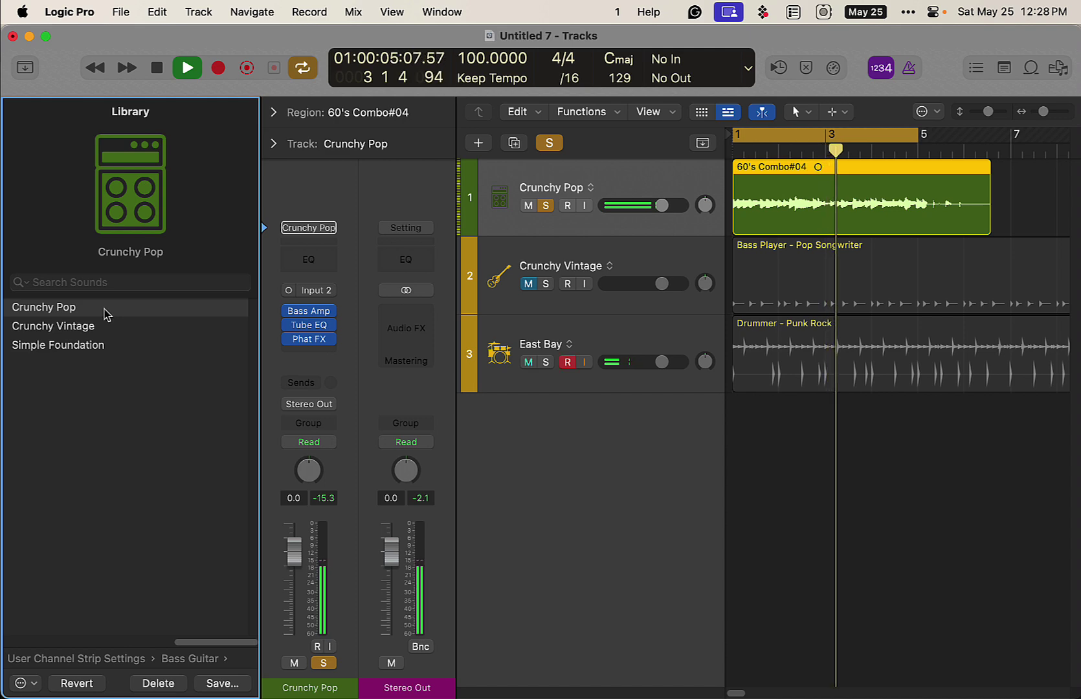
pyautogui.click(104, 345)
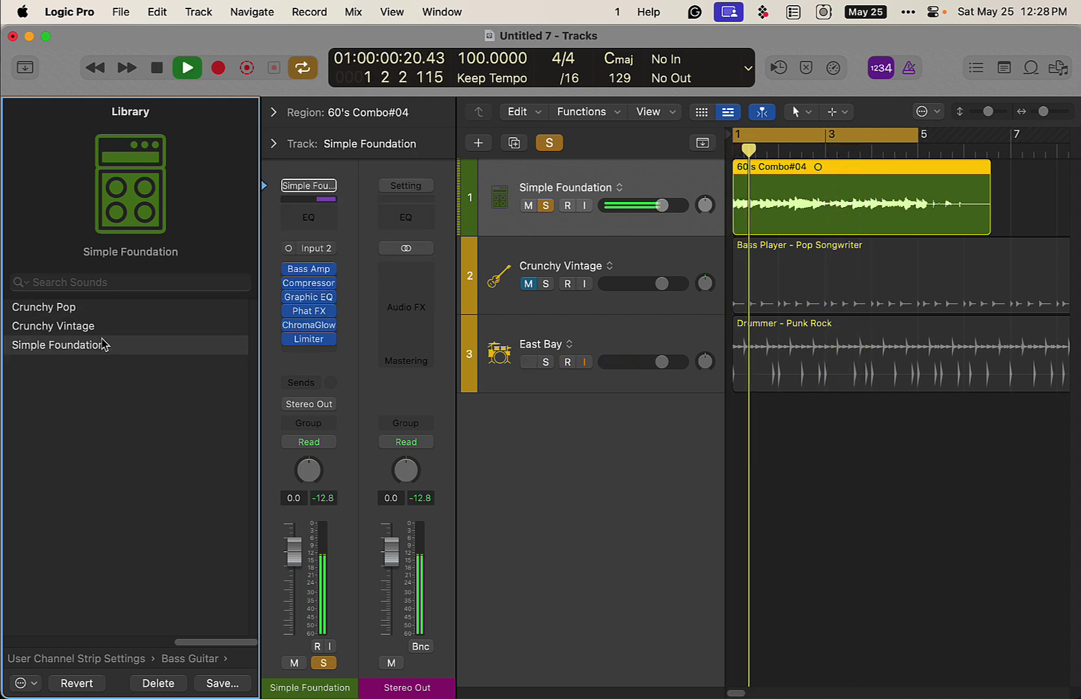
pyautogui.press('space')
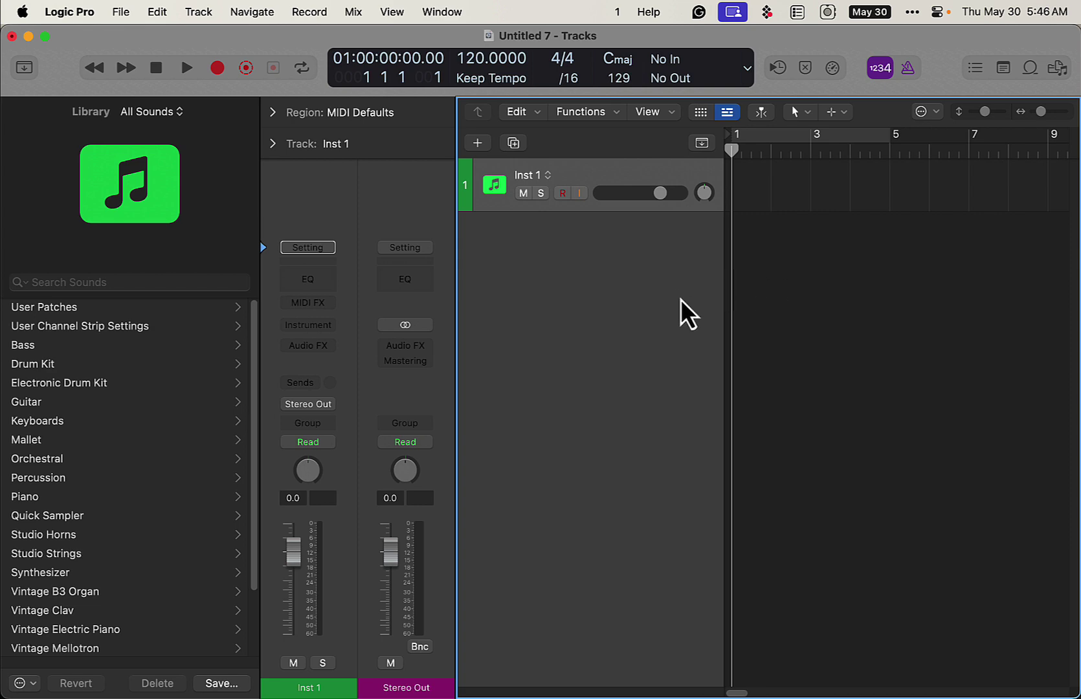
# - Show the global tracks, add a C chord to the chord track, and shorten it from its end
pyautogui.press('g')
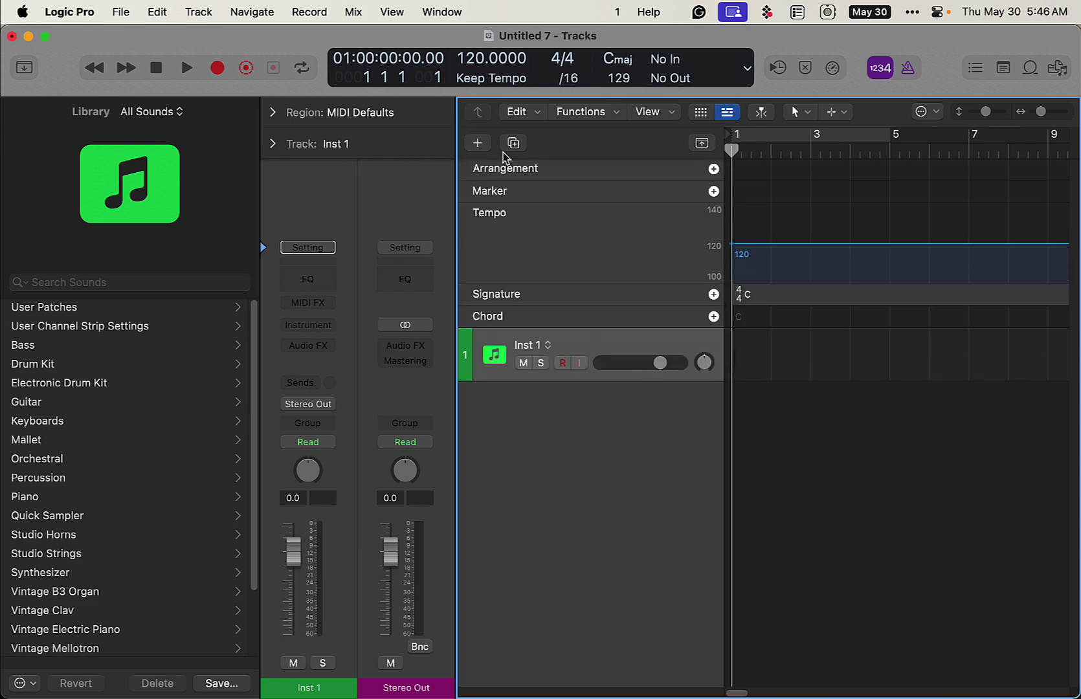
pyautogui.click(714, 317)
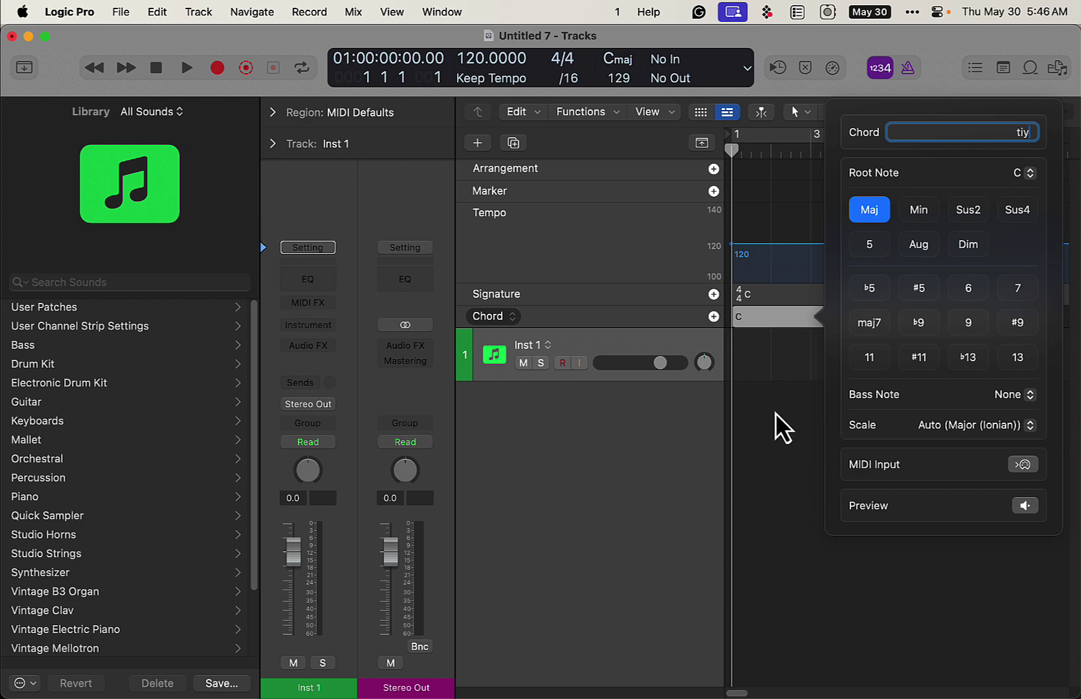
pyautogui.click(796, 390)
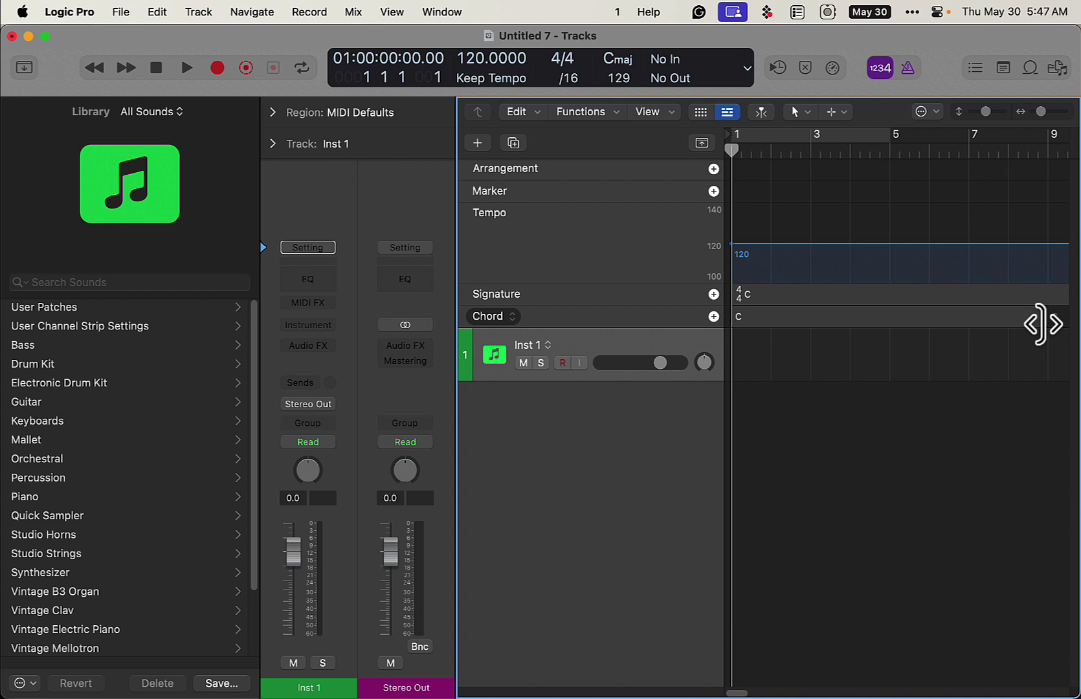
pyautogui.moveTo(1042, 324); pyautogui.dragTo(869, 318)
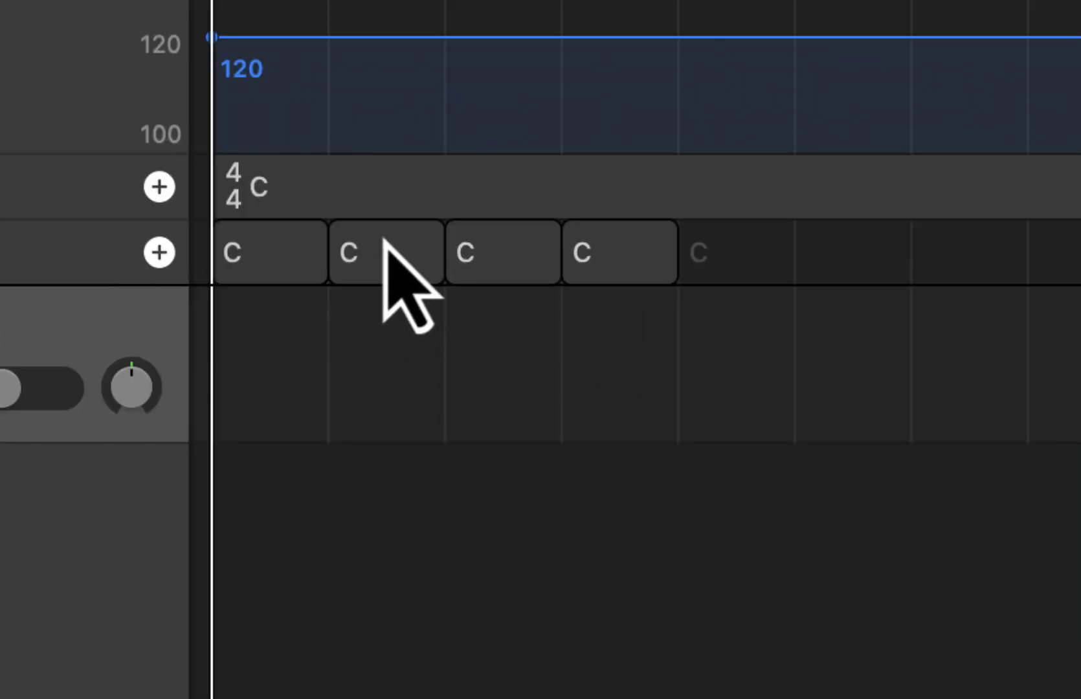
# - Divide the bar 2 chord into shorter chords, setting the first to Am and the last to G
pyautogui.moveTo(659, 277); pyautogui.dragTo(623, 280)
pyautogui.moveTo(387, 269); pyautogui.dragTo(412, 266)
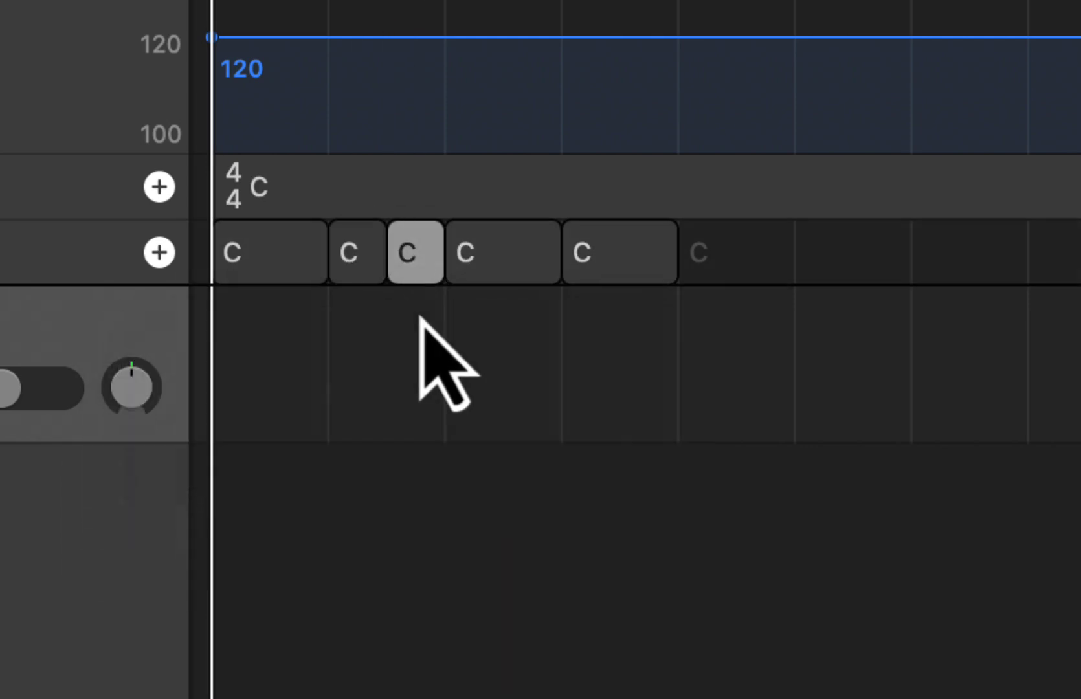
pyautogui.doubleClick(641, 246)
pyautogui.write('Am')
pyautogui.press('Tab')
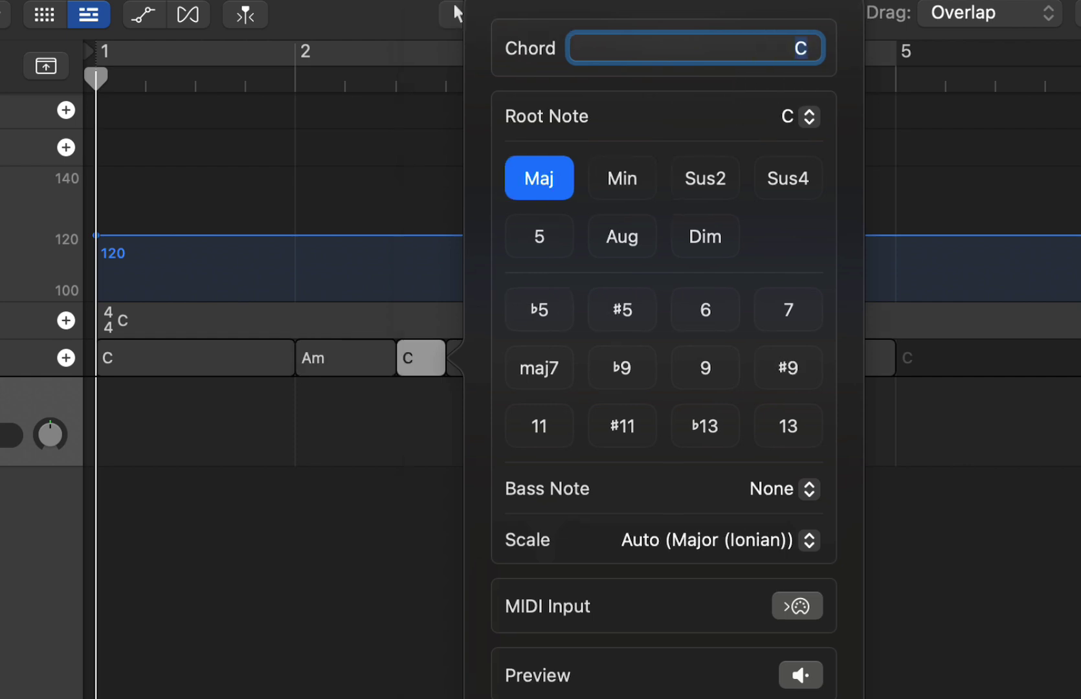
pyautogui.write('G')
pyautogui.press('Return')
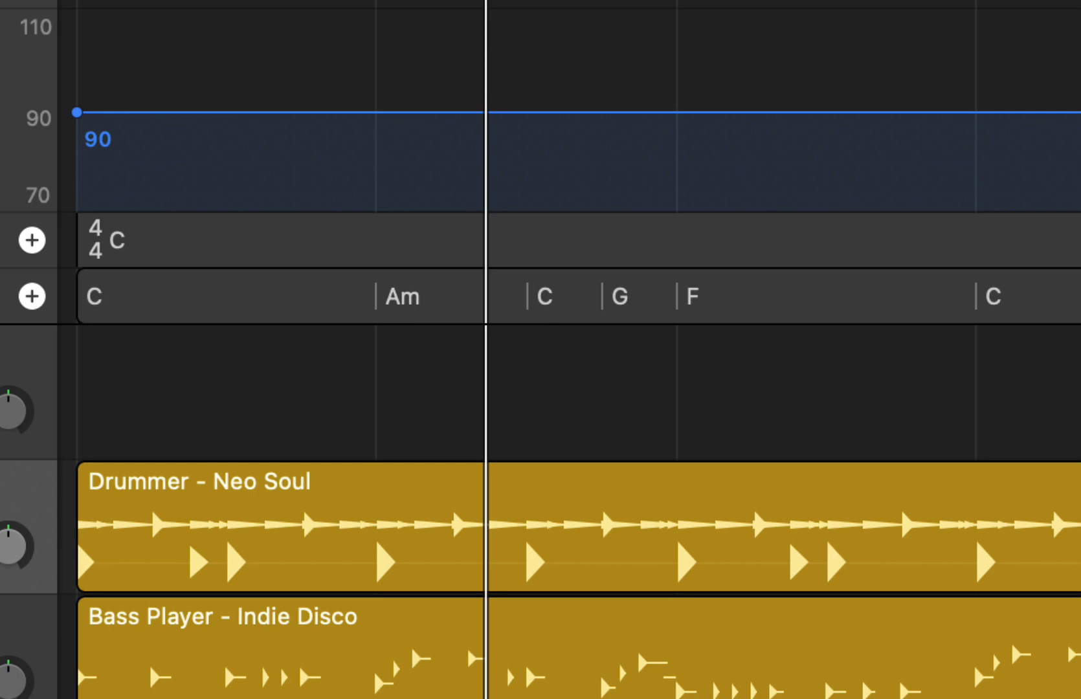
# - Ungroup the chords on the chord track and divide the F chord in bar 3 into shorter chords
pyautogui.moveTo(536, 3); pyautogui.dragTo(836, 3)
pyautogui.click(804, 300)
pyautogui.rightClick(804, 299)
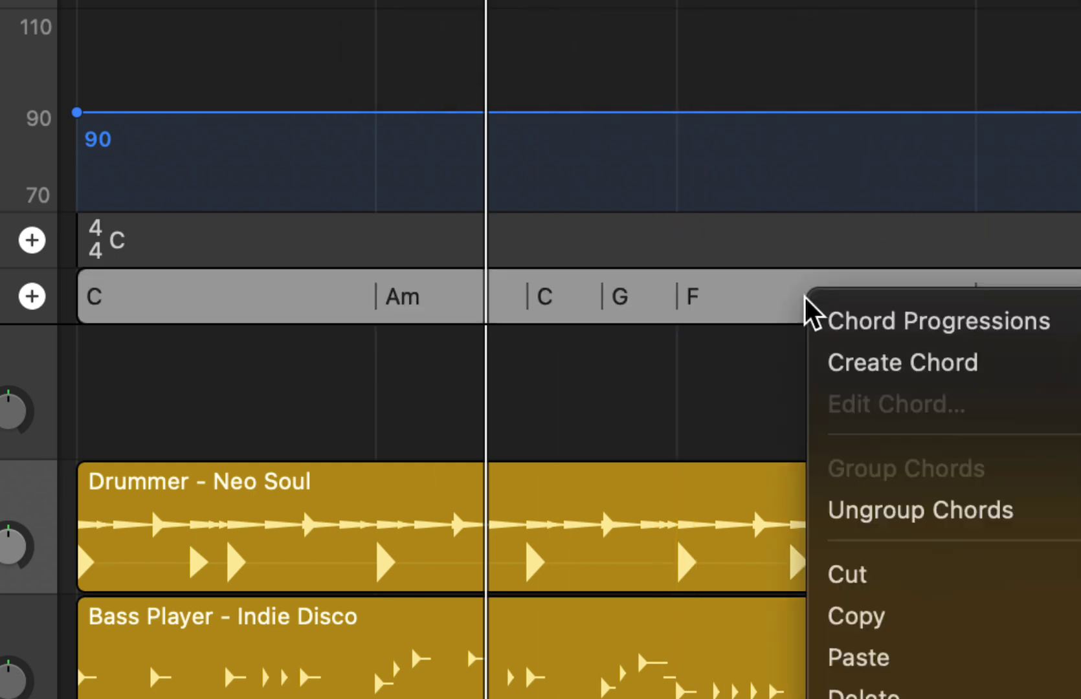
pyautogui.click(919, 510)
pyautogui.moveTo(974, 299); pyautogui.dragTo(855, 299)
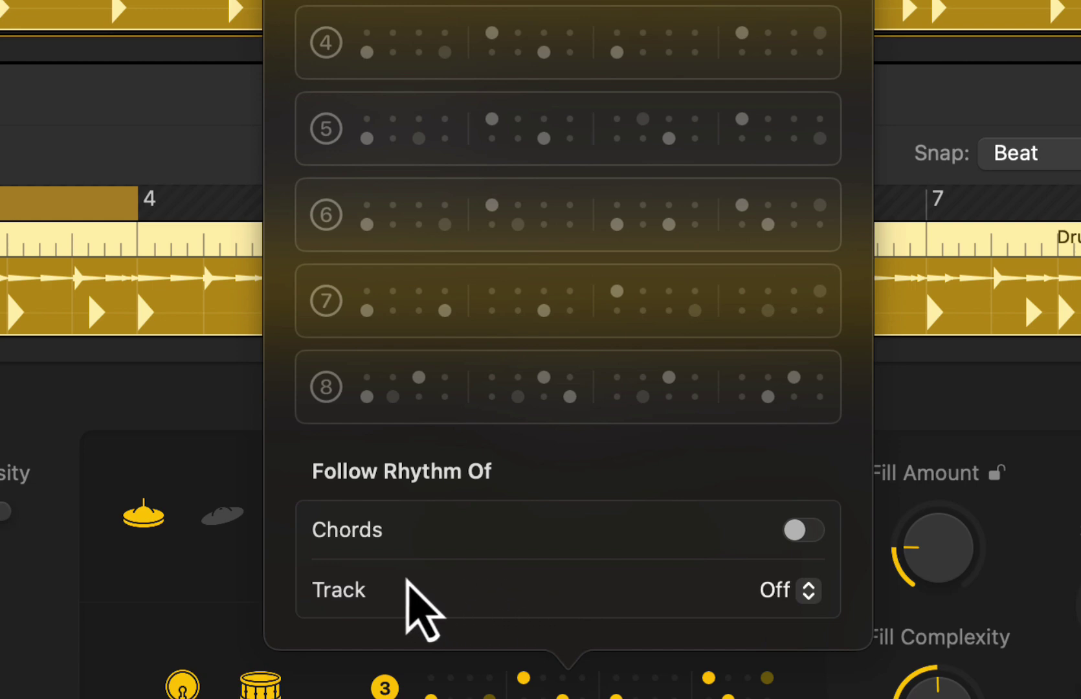
# - Make the drummer's kick and snare pattern follow the rhythm of the chords and play back bar 3
pyautogui.click(807, 530)
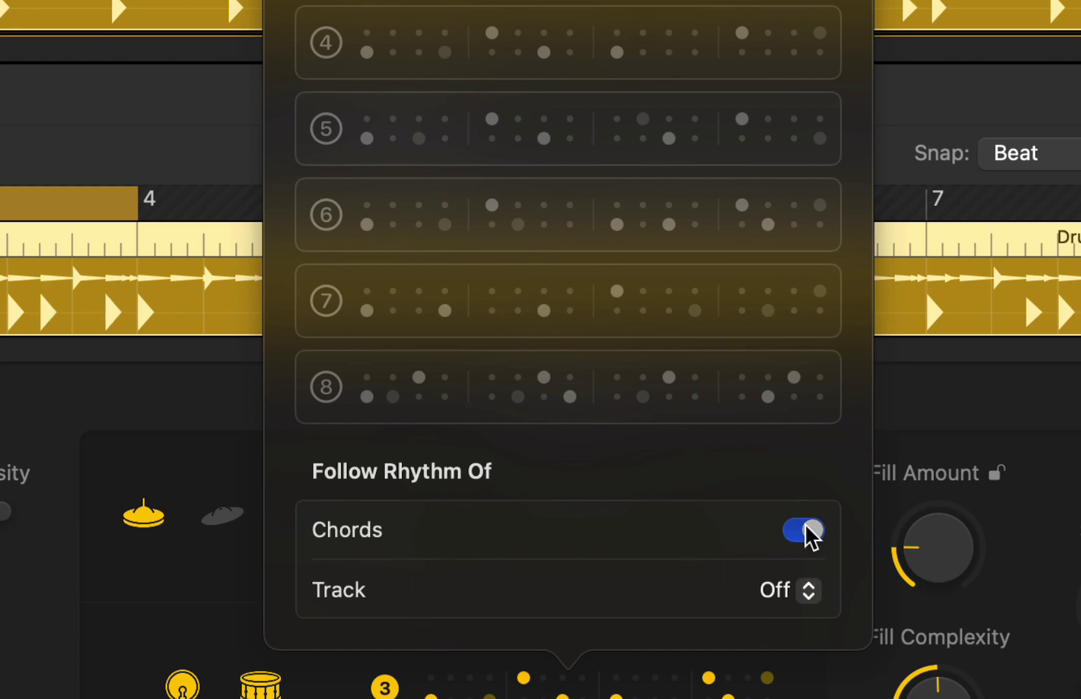
pyautogui.press('Escape')
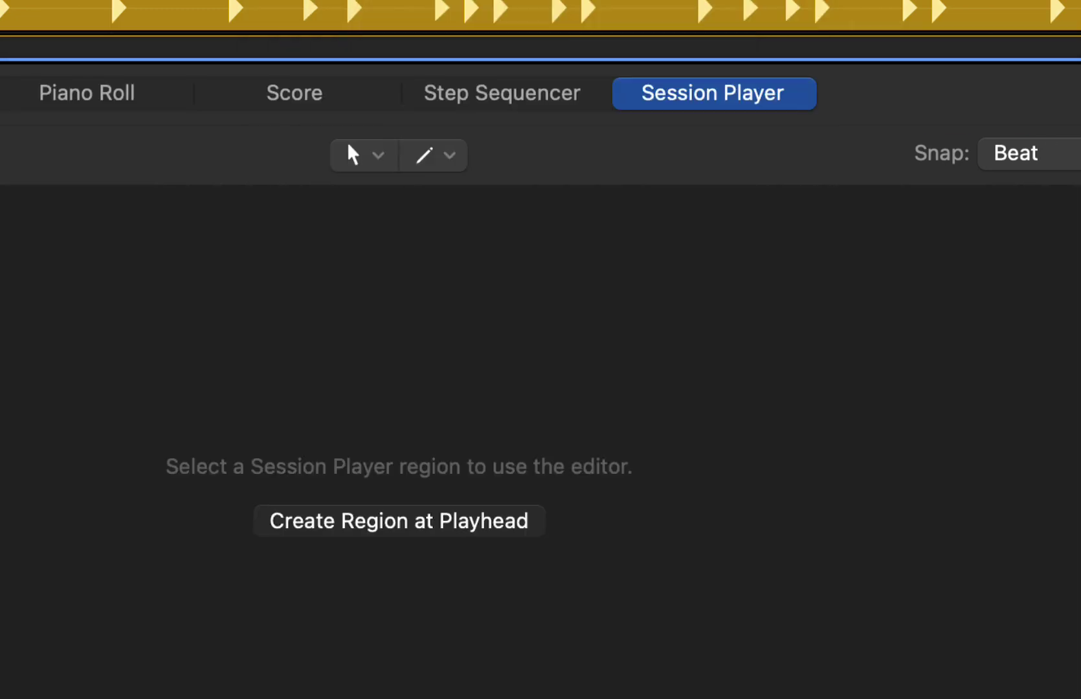
pyautogui.scroll(3, 540, 18)
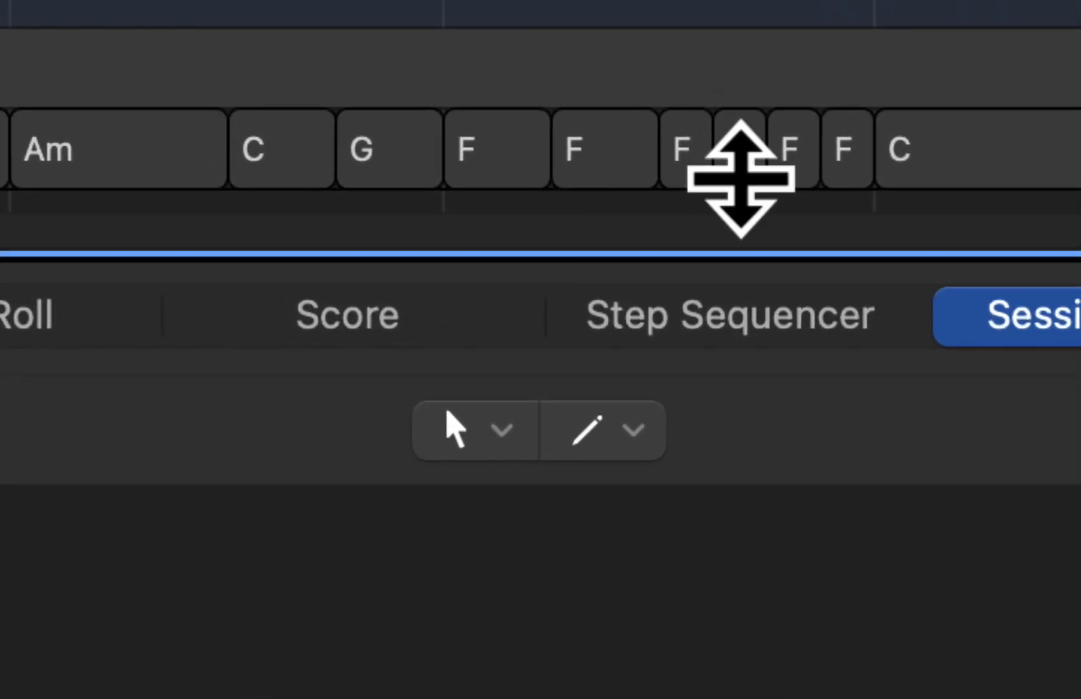
pyautogui.press('space')
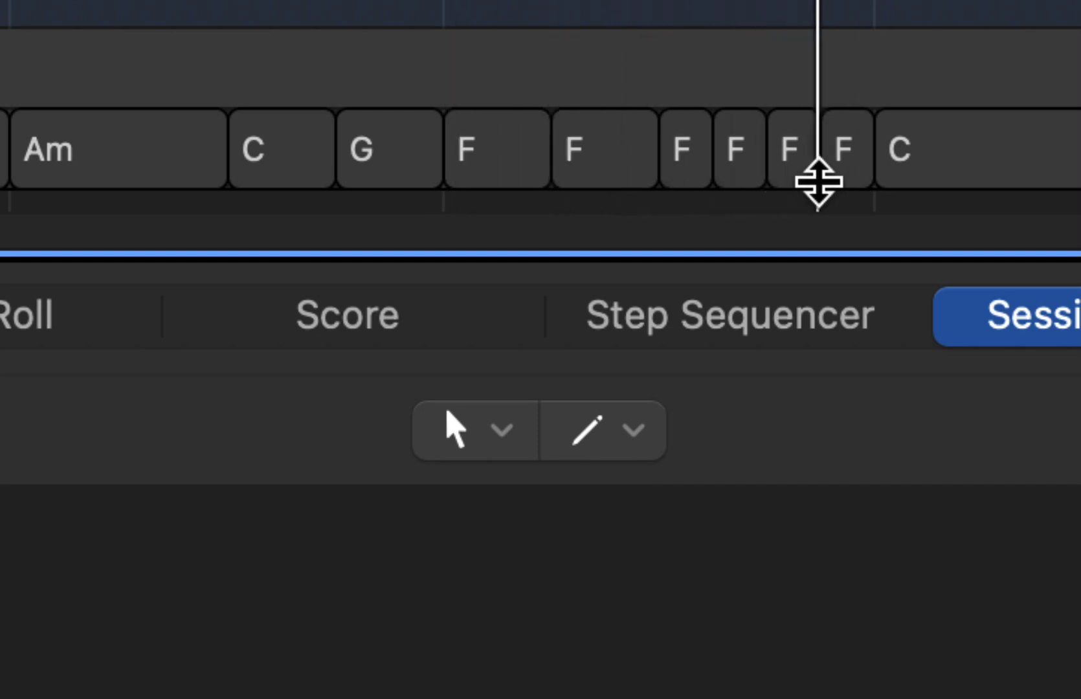
pyautogui.press('space')
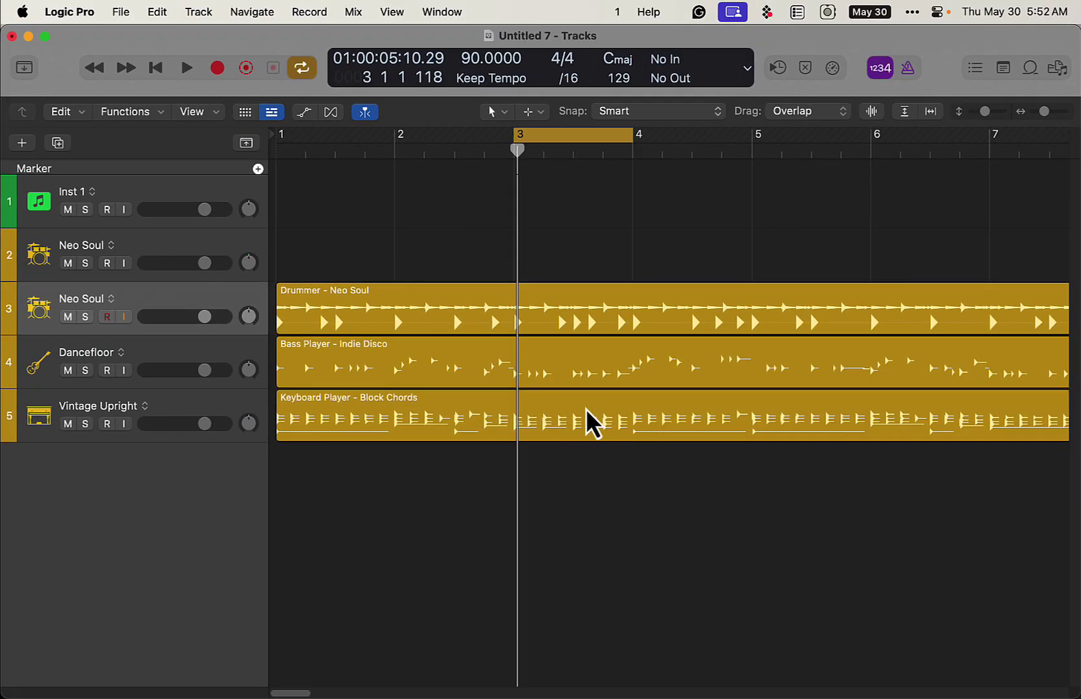
# - Stop the Neo Soul drummer region from following the chord rhythm, play bar 3 for comparison, and close the Session Player editor
pyautogui.doubleClick(572, 310)
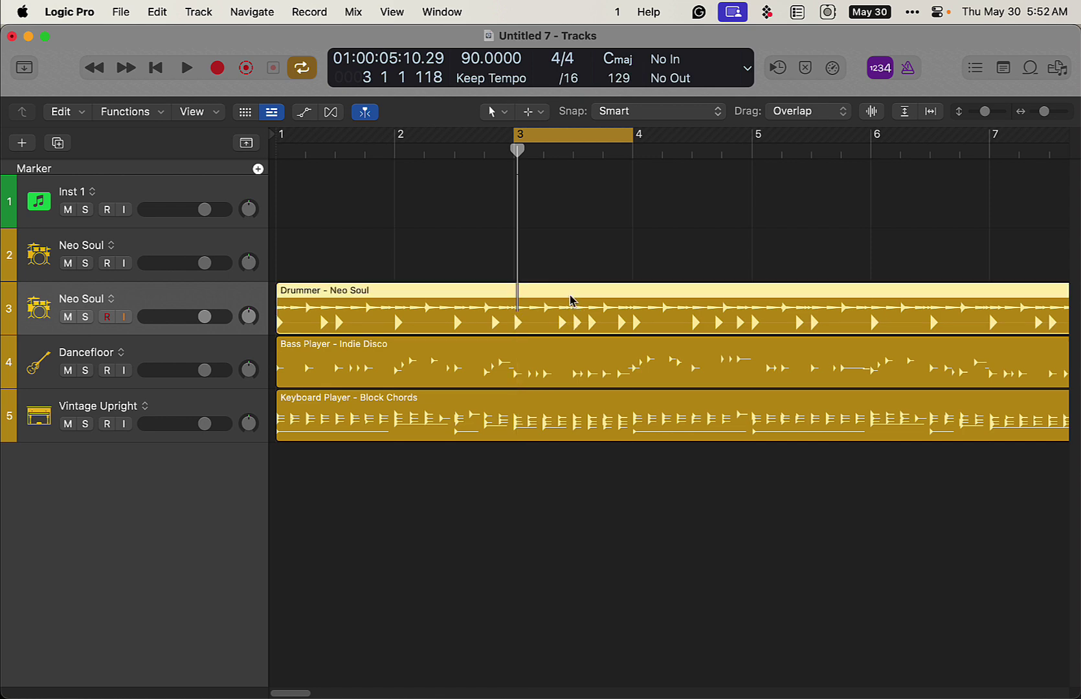
pyautogui.click(631, 661)
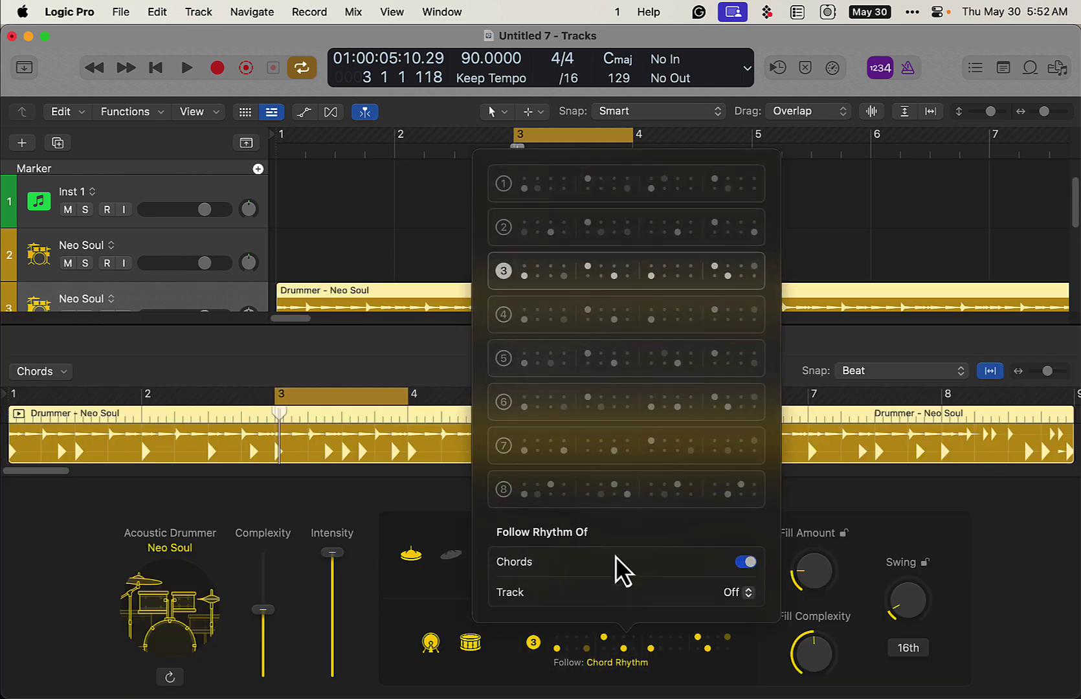
pyautogui.click(745, 562)
pyautogui.click(838, 245)
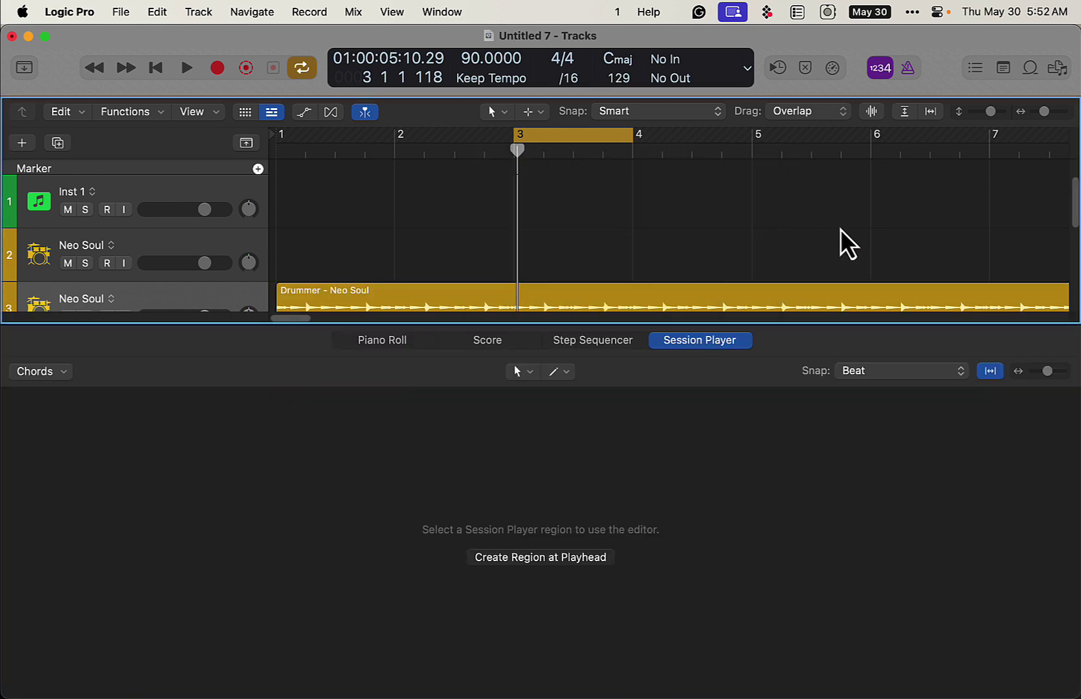
pyautogui.press('space')
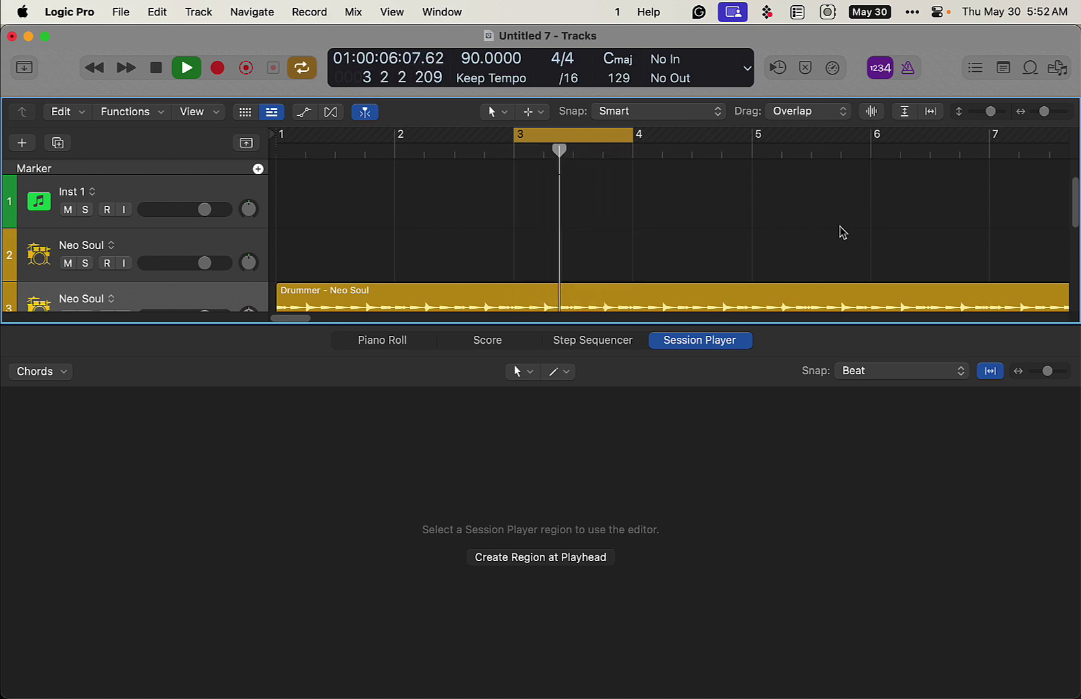
pyautogui.press('space')
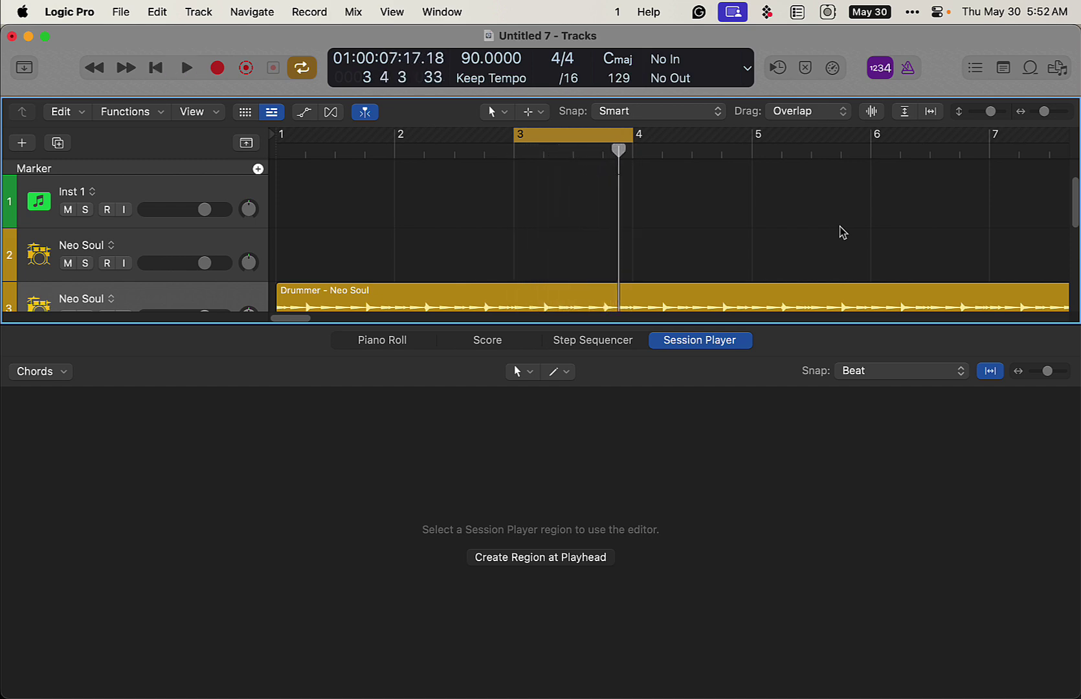
pyautogui.press('e')
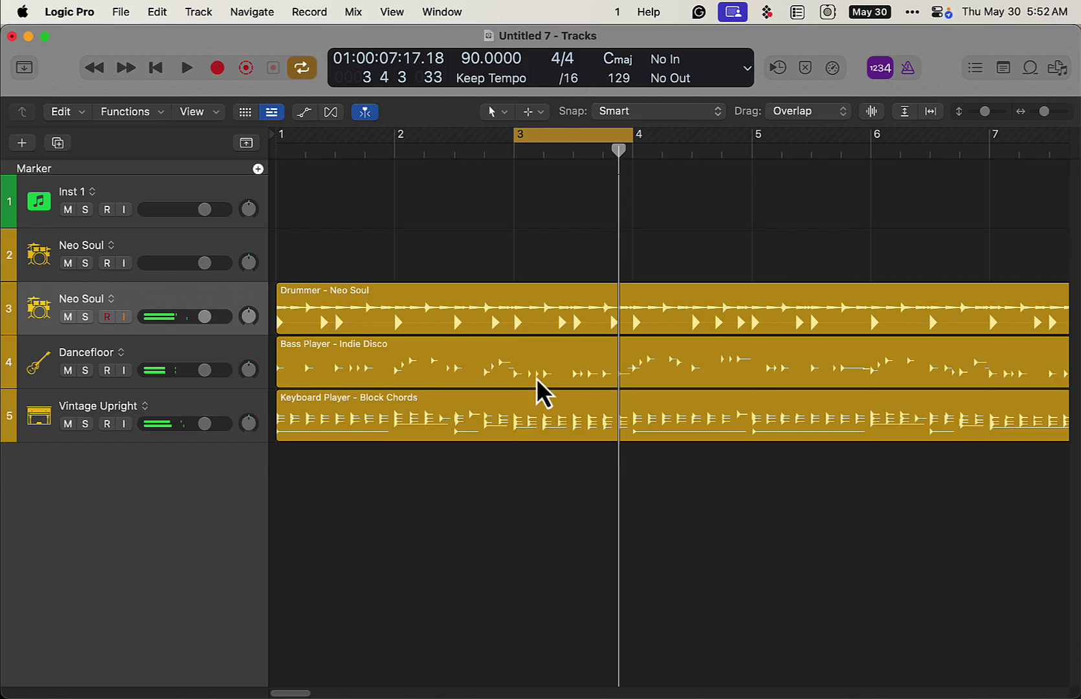